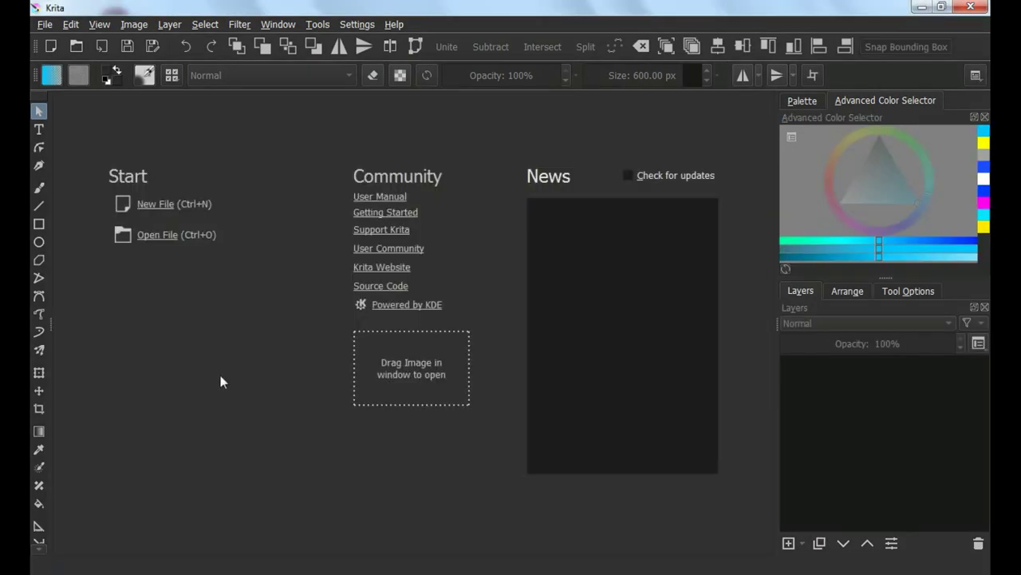
Create a new 1000 × 1000 px blank document with the default settings.
{"action": "left_click", "coordinate": [152, 206]}
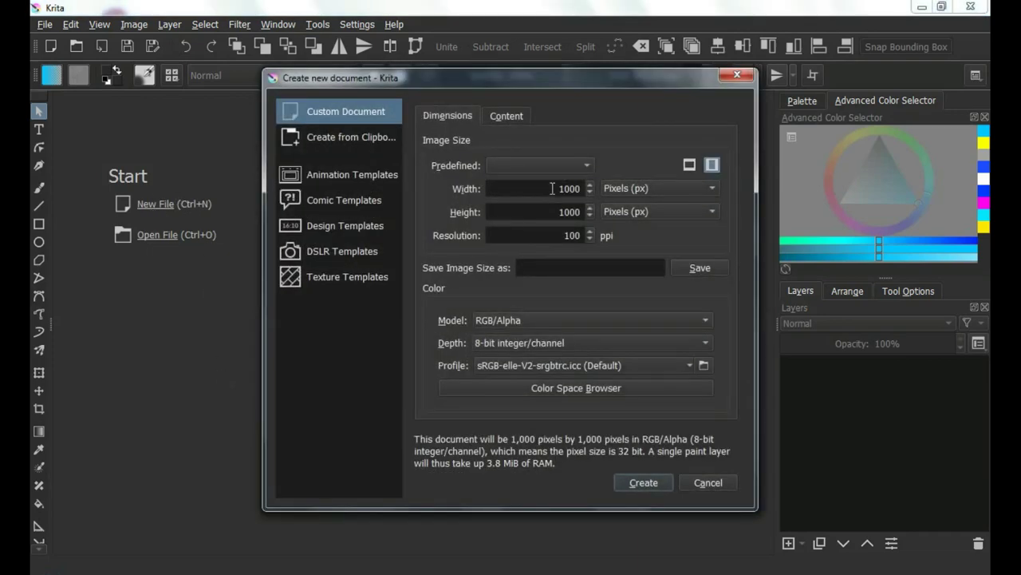
{"action": "left_click_drag", "start_coordinate": [556, 210], "coordinate": [599, 208]}
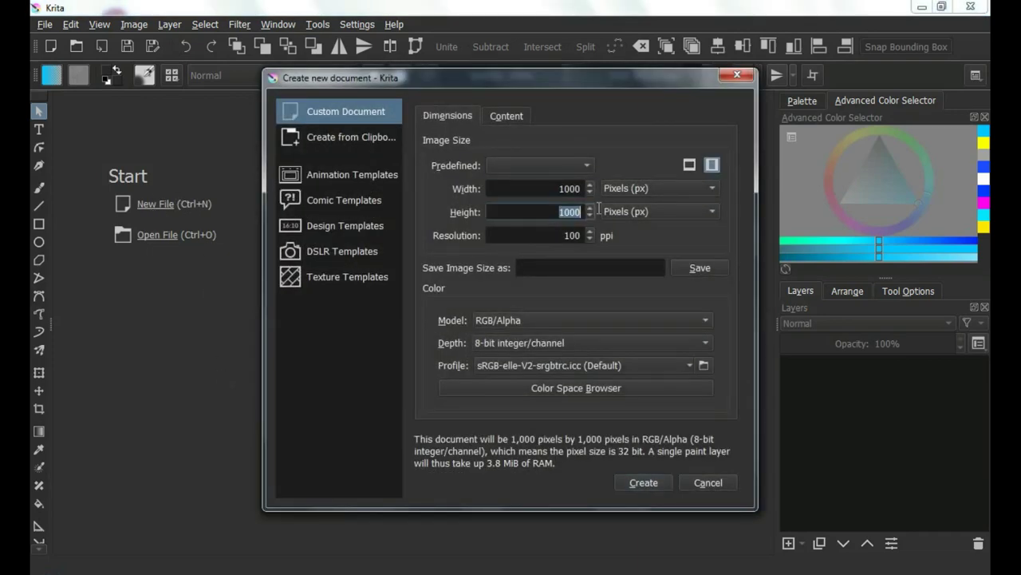
{"action": "left_click", "coordinate": [647, 483]}
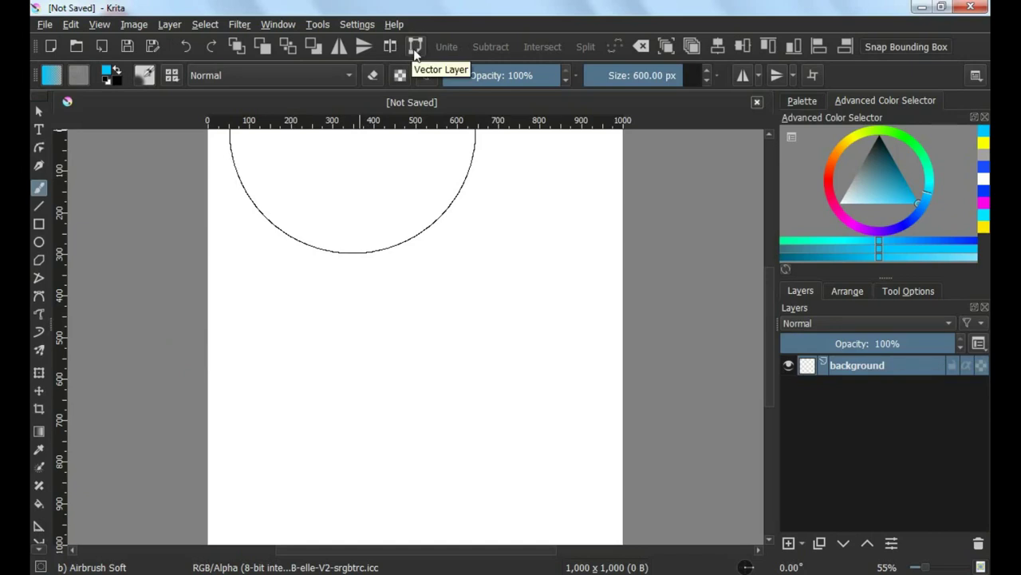
Add Vector Layer 1 and delete the original background layer.
{"action": "left_click", "coordinate": [415, 48]}
{"action": "left_click", "coordinate": [845, 388]}
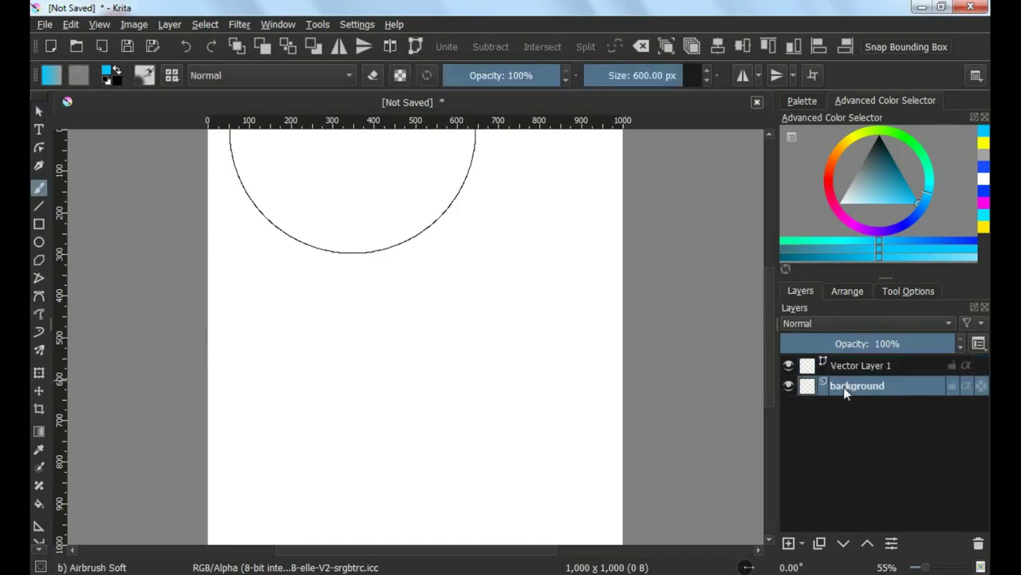
{"action": "left_click", "coordinate": [980, 544]}
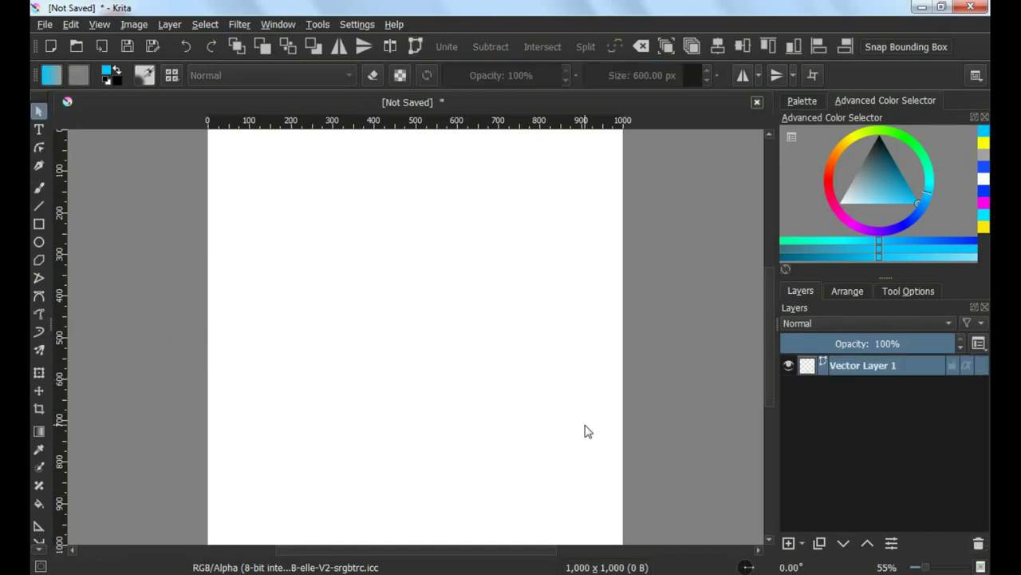
{"action": "scroll", "coordinate": [468, 333], "scroll_direction": "down", "scroll_amount": 1}
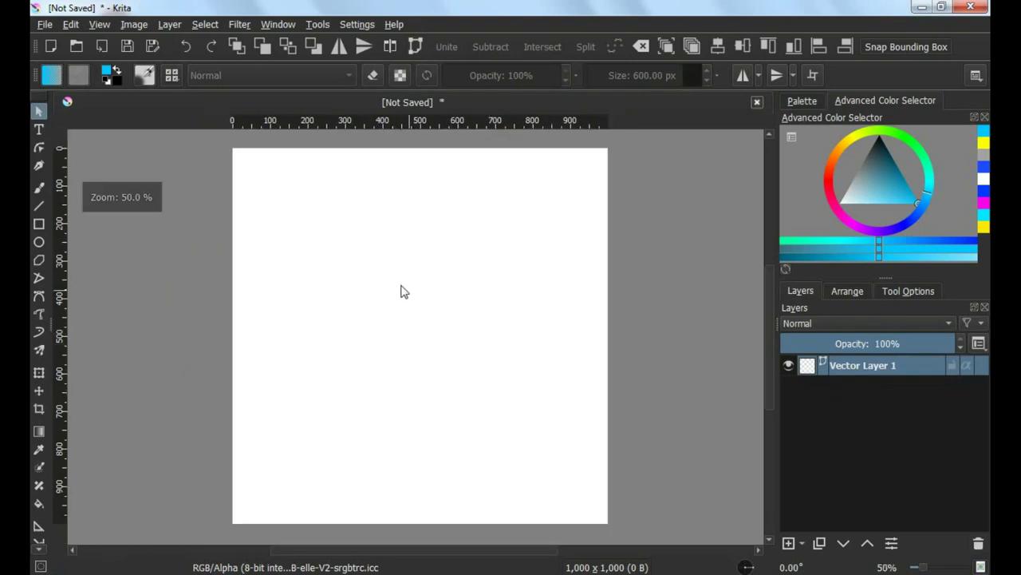
{"action": "left_click", "coordinate": [38, 223]}
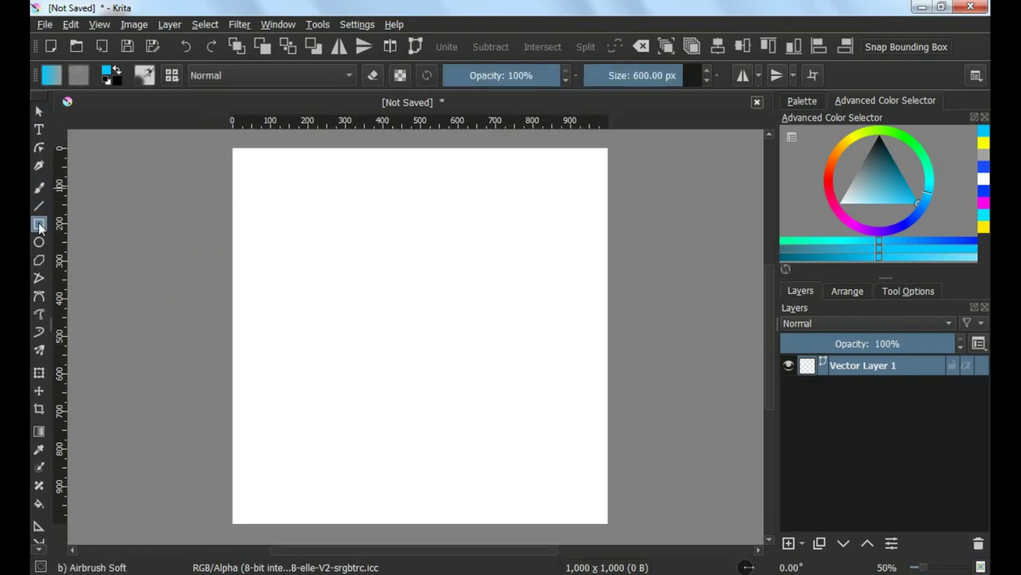
Draw a light grey filled square and centre it vertically and horizontally on the canvas.
{"action": "left_click", "coordinate": [856, 174]}
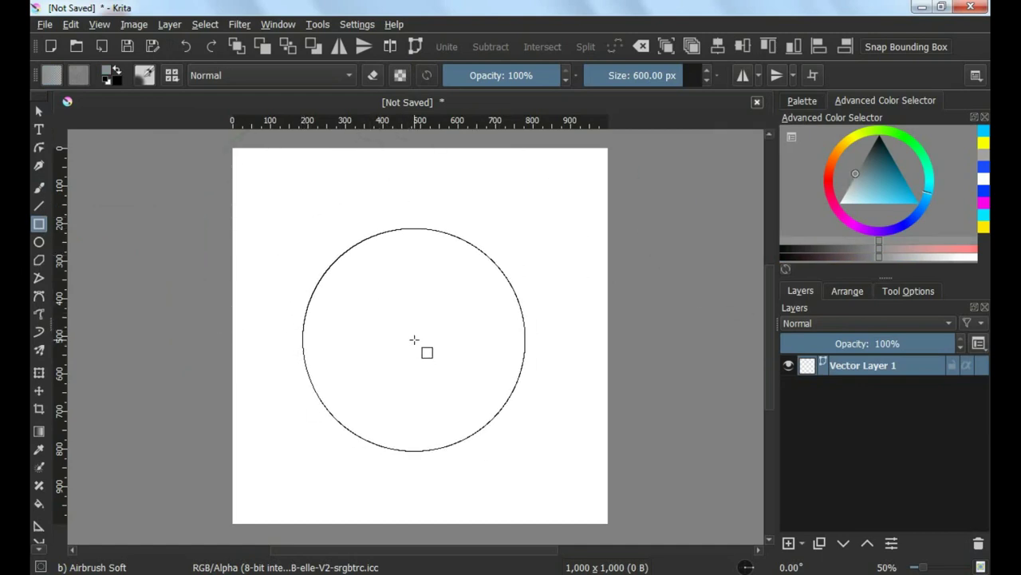
{"action": "left_click_drag", "start_coordinate": [416, 334], "coordinate": [526, 188]}
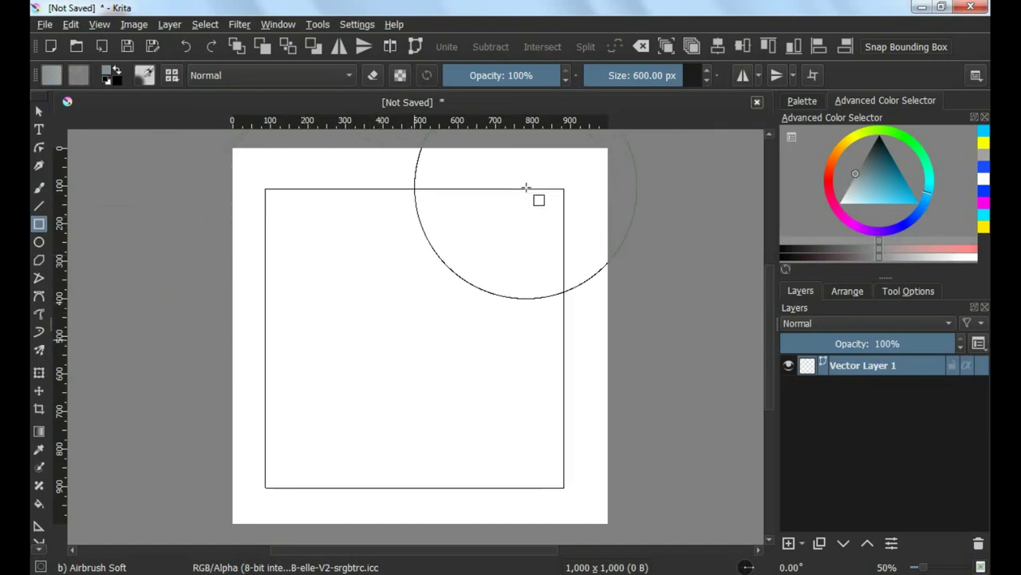
{"action": "key", "text": "Escape"}
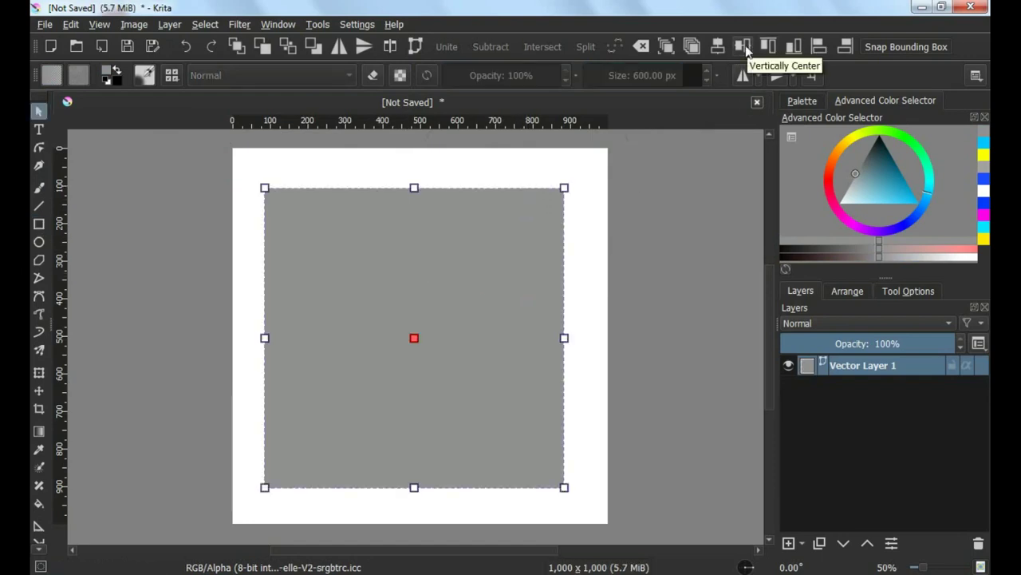
{"action": "left_click", "coordinate": [745, 48]}
{"action": "left_click", "coordinate": [718, 48]}
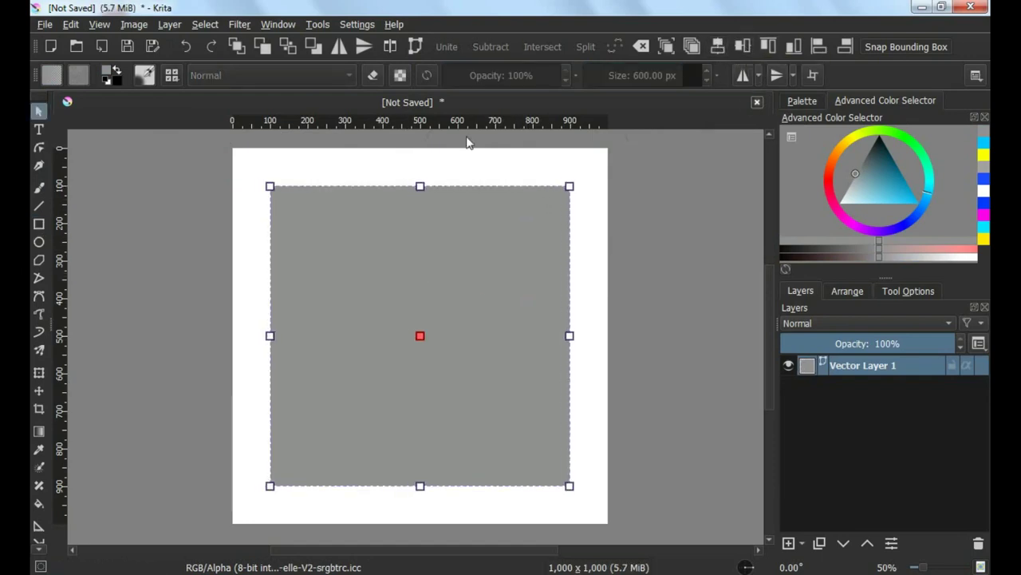
{"action": "left_click", "coordinate": [40, 242]}
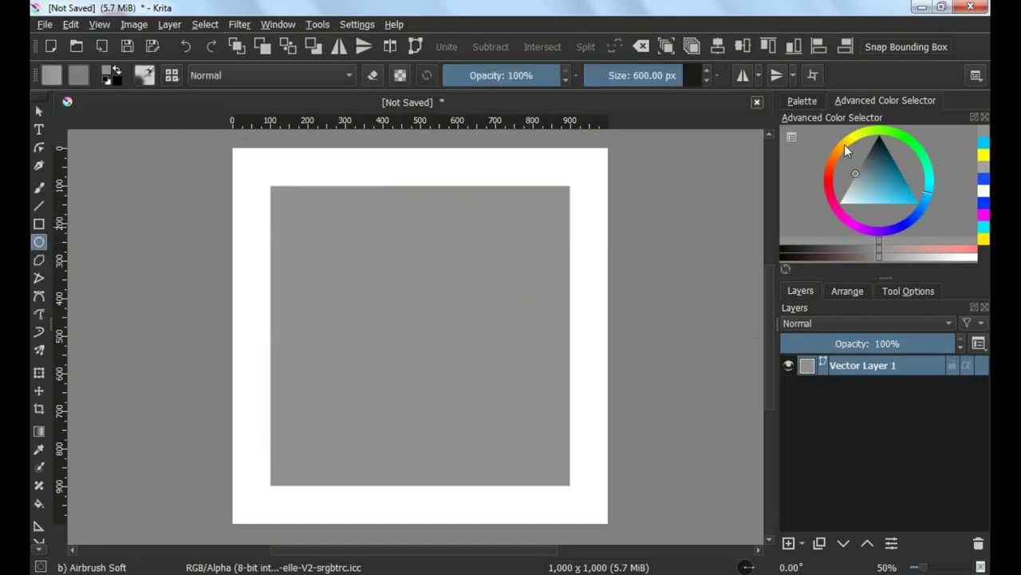
Draw a bright yellow filled circle and move it onto the grey square's top-right corner.
{"action": "left_click", "coordinate": [847, 150]}
{"action": "left_click_drag", "start_coordinate": [889, 191], "coordinate": [948, 215]}
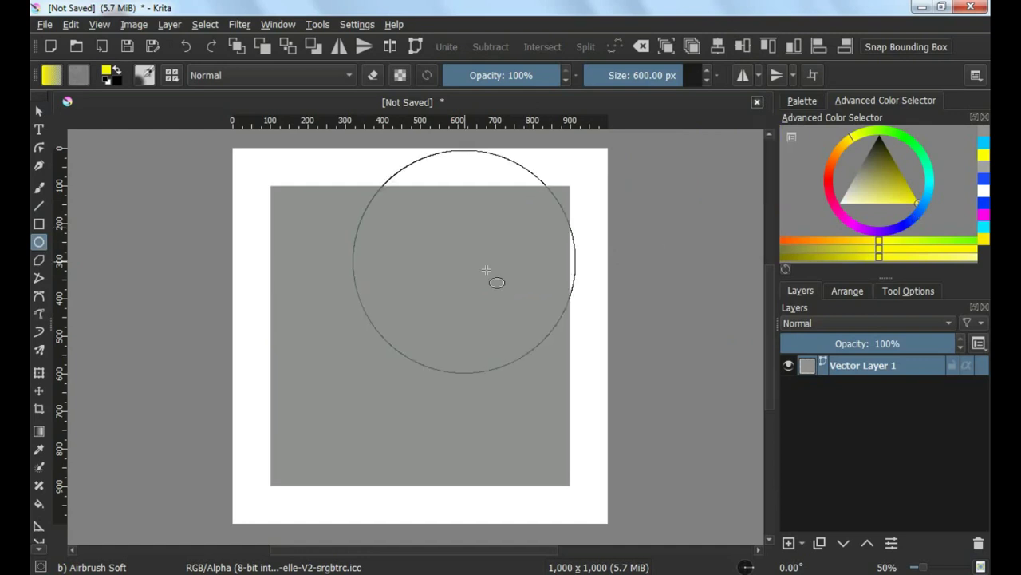
{"action": "left_click_drag", "start_coordinate": [490, 271], "coordinate": [582, 175]}
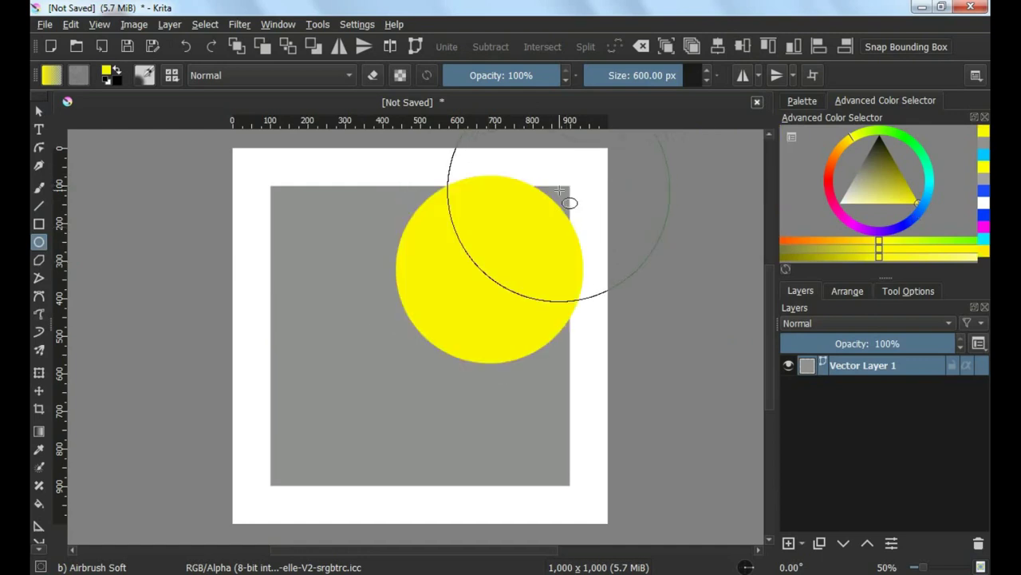
{"action": "key", "text": "Escape"}
{"action": "left_click_drag", "start_coordinate": [547, 264], "coordinate": [591, 219]}
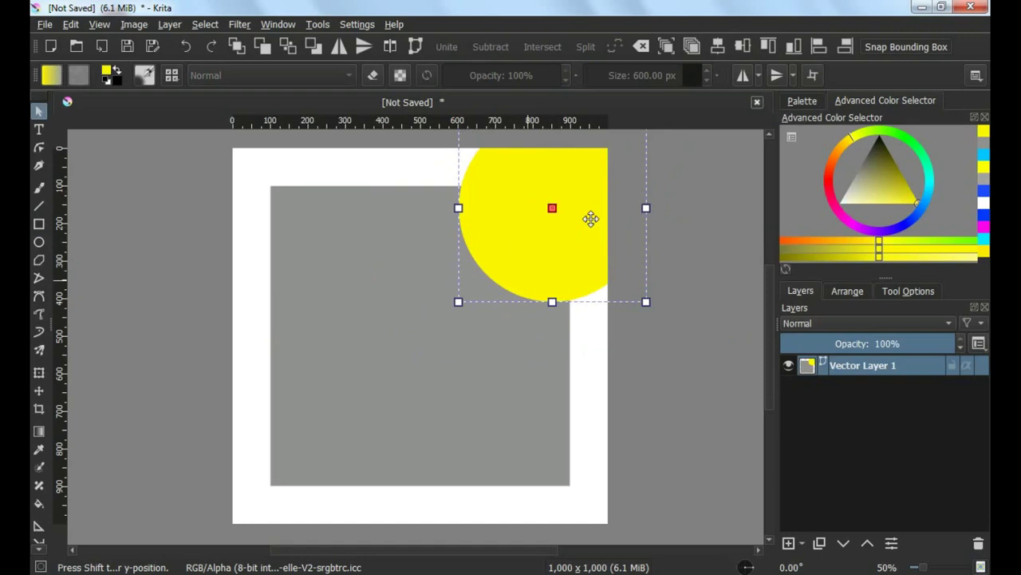
Paste a copy of the grey square, align it with the original, and lower it beneath the circle.
{"action": "left_click", "coordinate": [474, 359]}
{"action": "right_click", "coordinate": [473, 335]}
{"action": "right_click", "coordinate": [449, 297]}
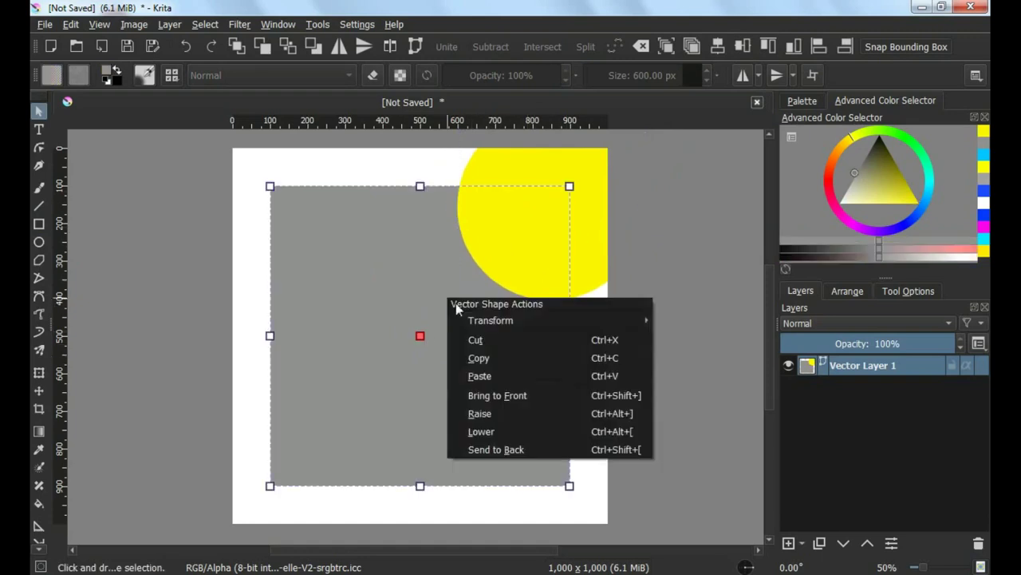
{"action": "left_click", "coordinate": [518, 376]}
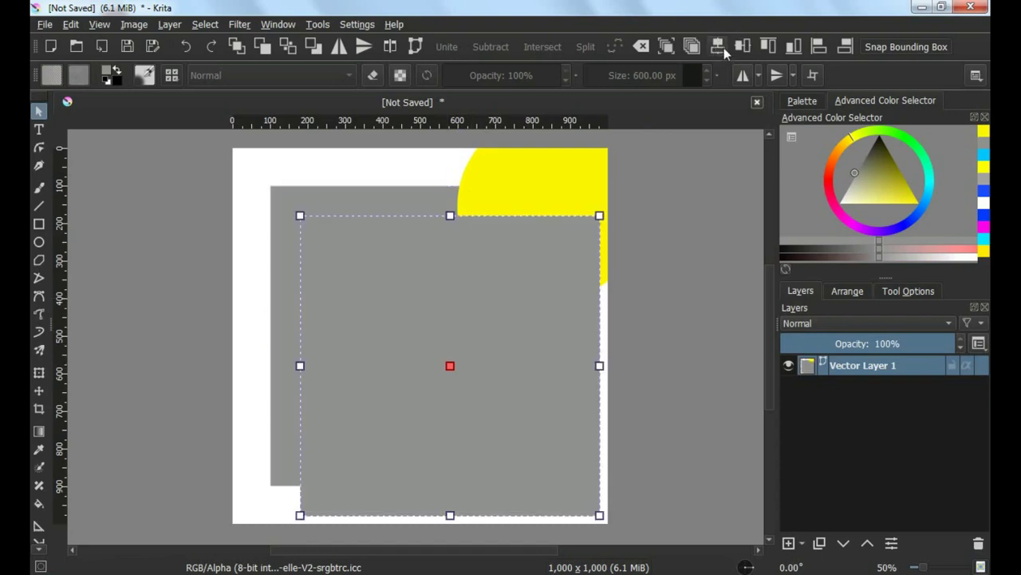
{"action": "left_click", "coordinate": [722, 47]}
{"action": "left_click", "coordinate": [741, 47]}
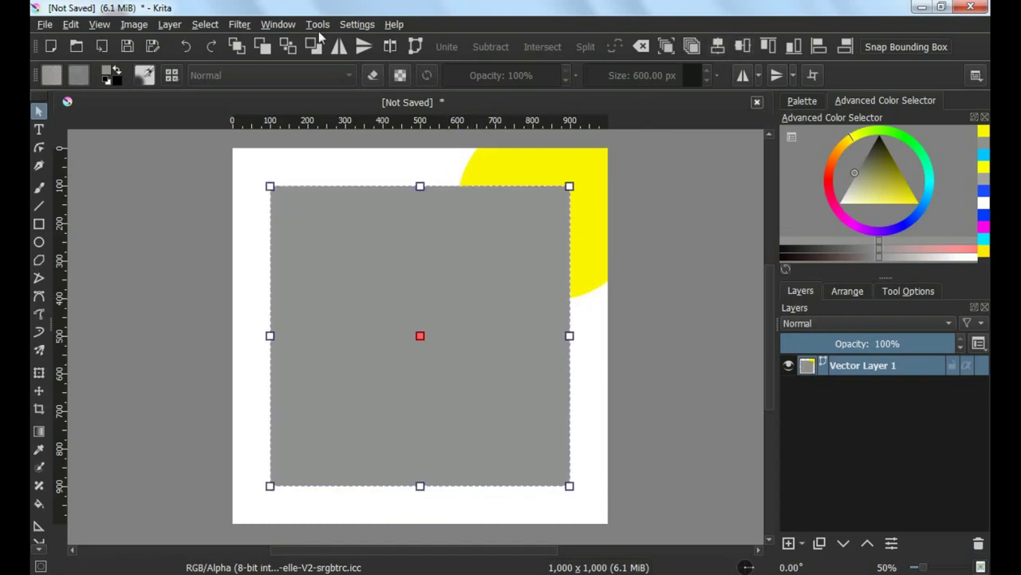
{"action": "left_click", "coordinate": [319, 49]}
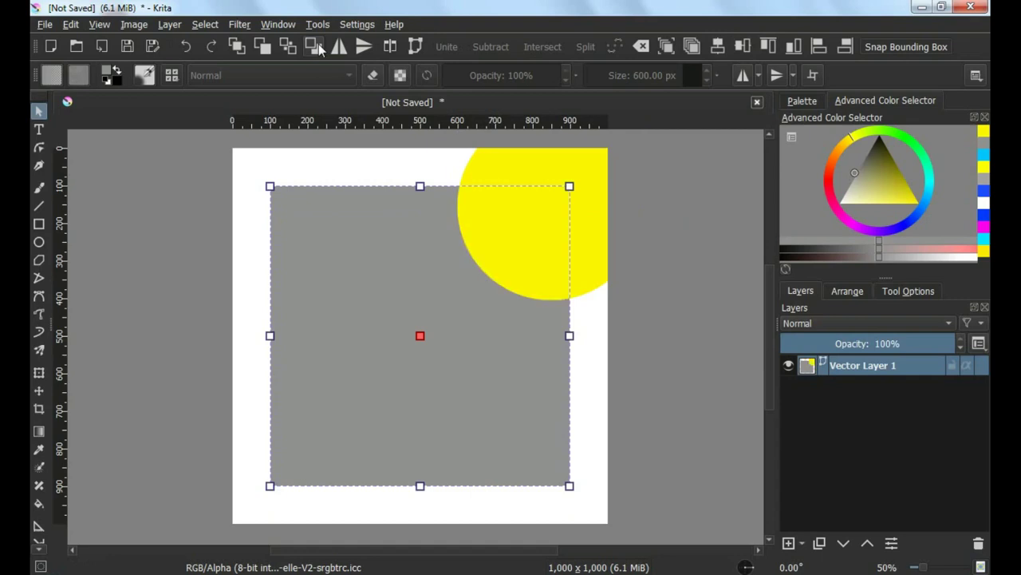
Intersect the yellow circle with the square copy and fill the resulting quarter circle yellow.
{"action": "left_click", "coordinate": [587, 200]}
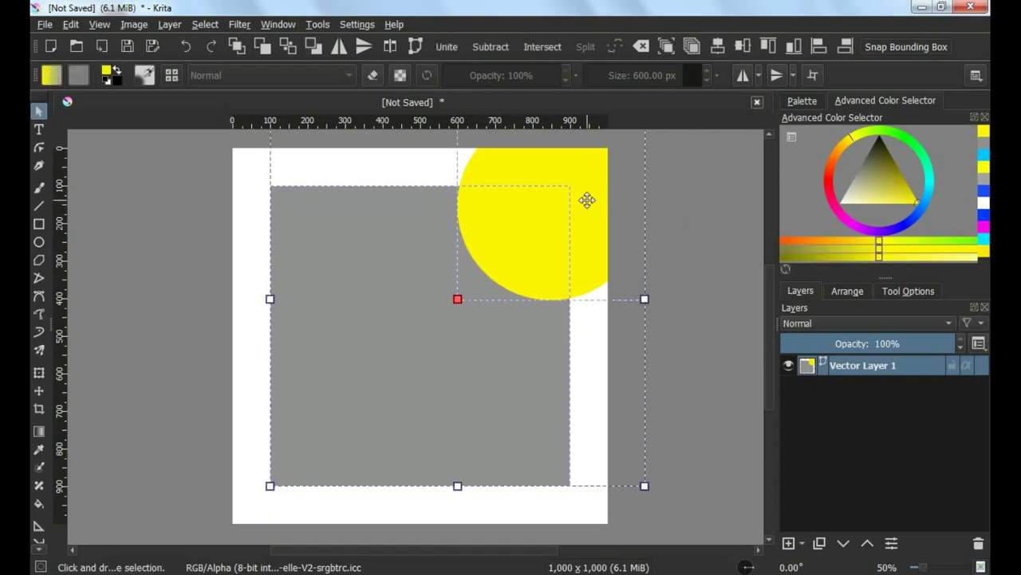
{"action": "left_click", "coordinate": [542, 47]}
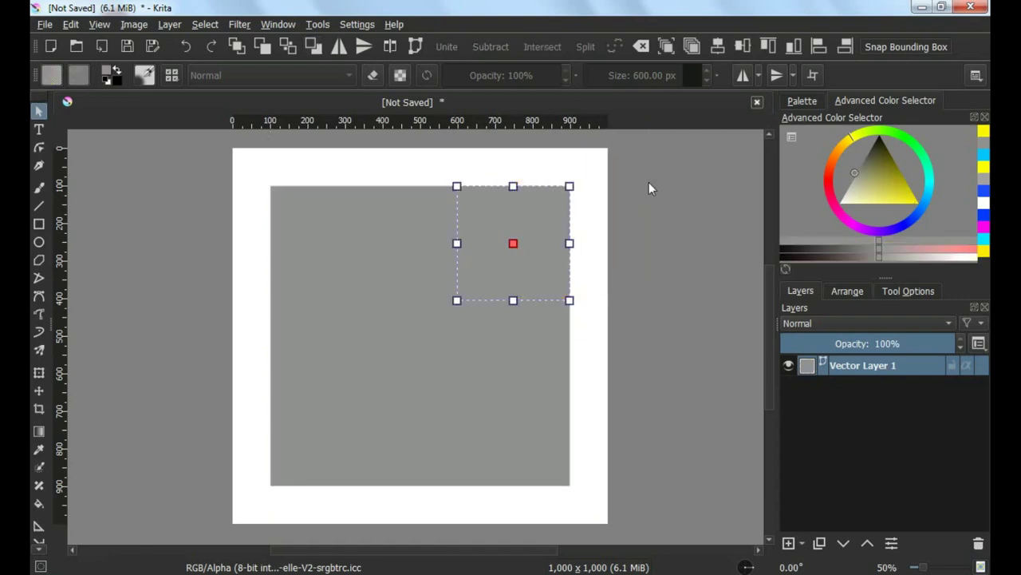
{"action": "left_click_drag", "start_coordinate": [894, 193], "coordinate": [916, 203]}
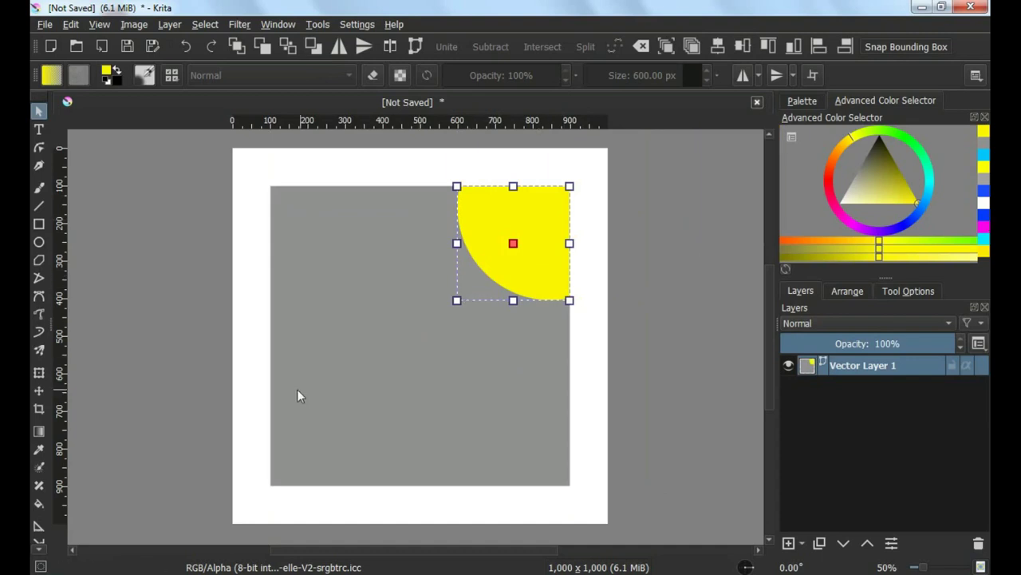
Set the freehand path tool to fill with the foreground colour and draw no outline.
{"action": "left_click", "coordinate": [40, 314]}
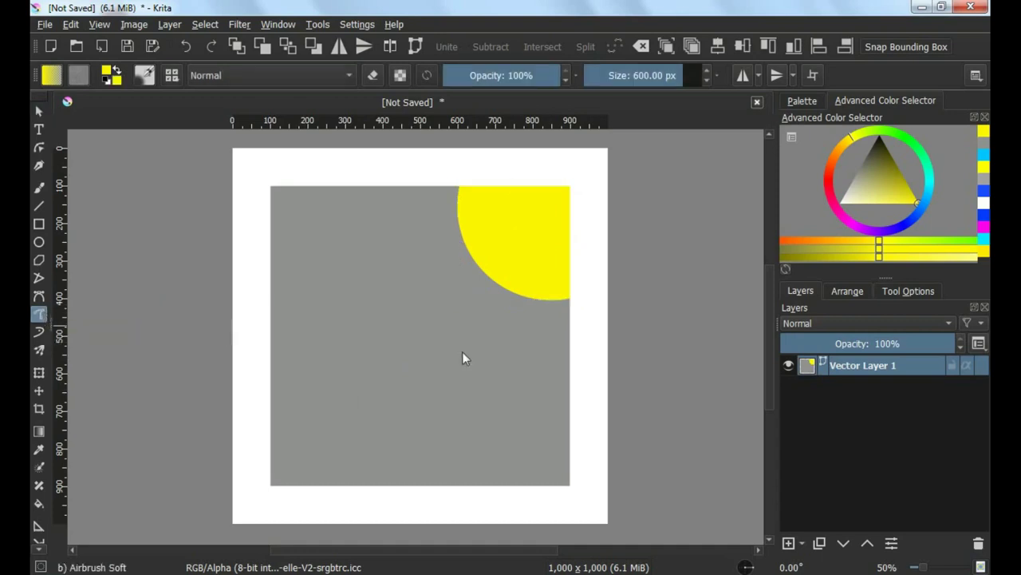
{"action": "left_click", "coordinate": [906, 291]}
{"action": "left_click", "coordinate": [942, 359]}
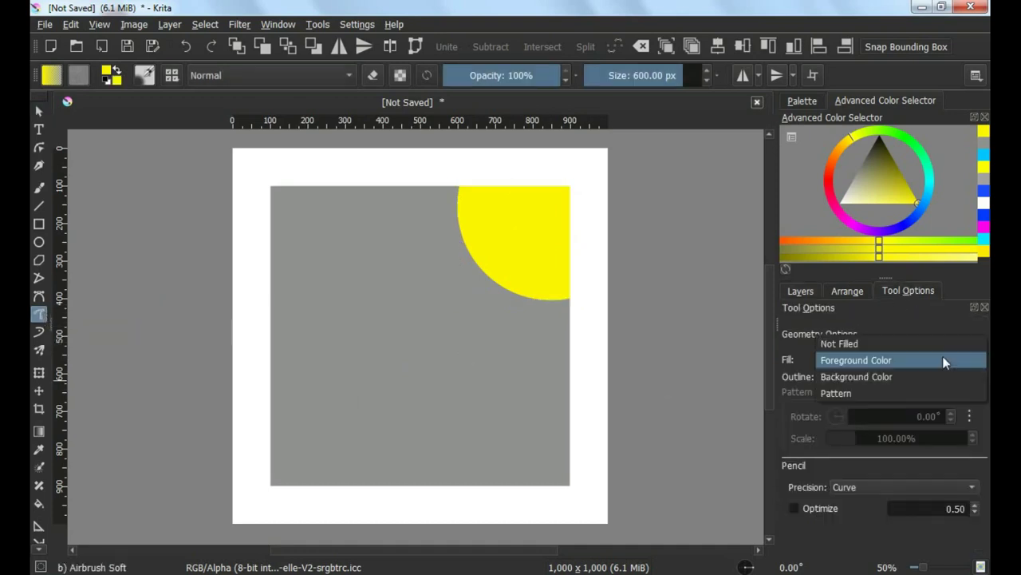
{"action": "left_click", "coordinate": [886, 360]}
{"action": "left_click", "coordinate": [893, 376]}
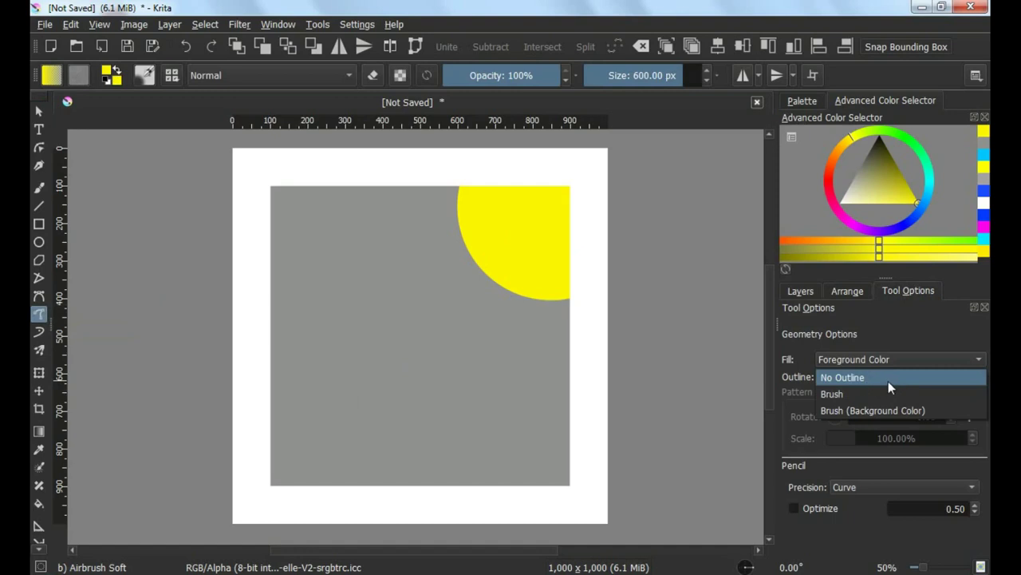
{"action": "left_click", "coordinate": [888, 381]}
{"action": "left_click", "coordinate": [800, 290]}
{"action": "scroll", "coordinate": [374, 425], "scroll_direction": "up", "scroll_amount": 1}
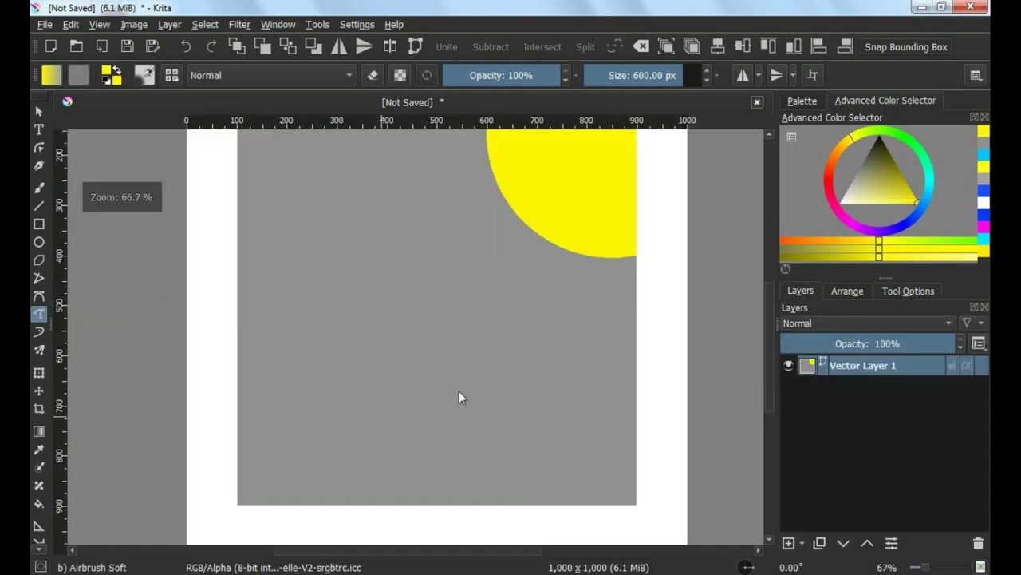
Draw a blue wavy-topped freehand blob over the lower-left of the grey square.
{"action": "left_click", "coordinate": [923, 206]}
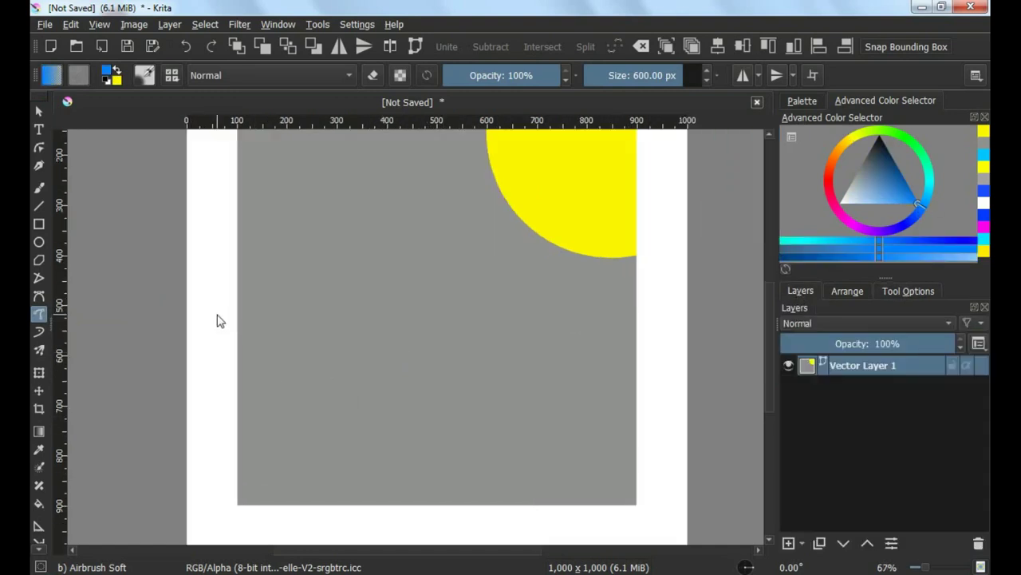
{"action": "left_click_drag", "start_coordinate": [218, 299], "coordinate": [302, 278]}
{"action": "left_click_drag", "start_coordinate": [387, 299], "coordinate": [474, 409]}
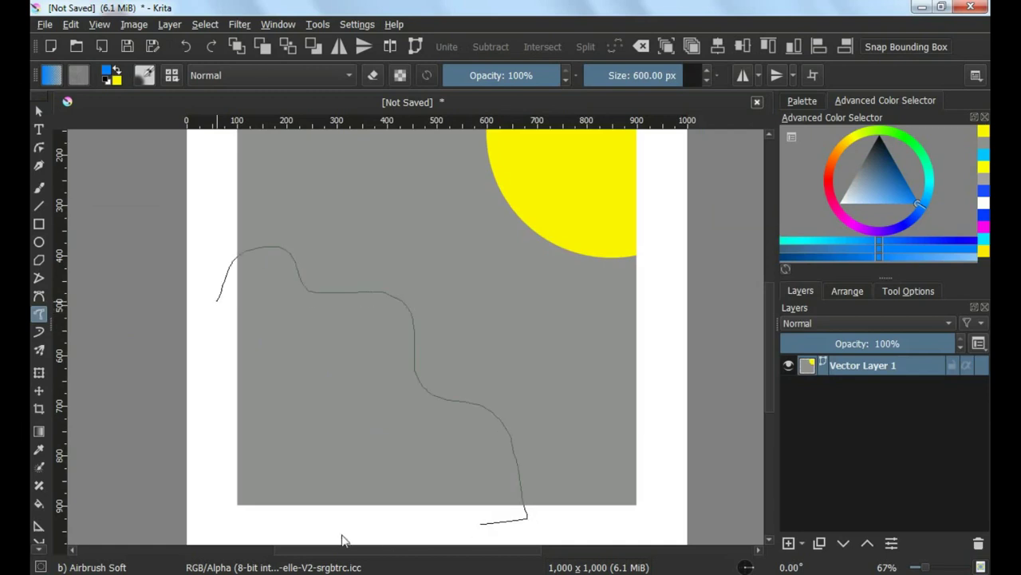
{"action": "mouse_move", "coordinate": [343, 540]}
{"action": "left_mouse_down"}
{"action": "mouse_move", "coordinate": [225, 367]}
{"action": "mouse_move", "coordinate": [217, 300]}
{"action": "left_mouse_up"}
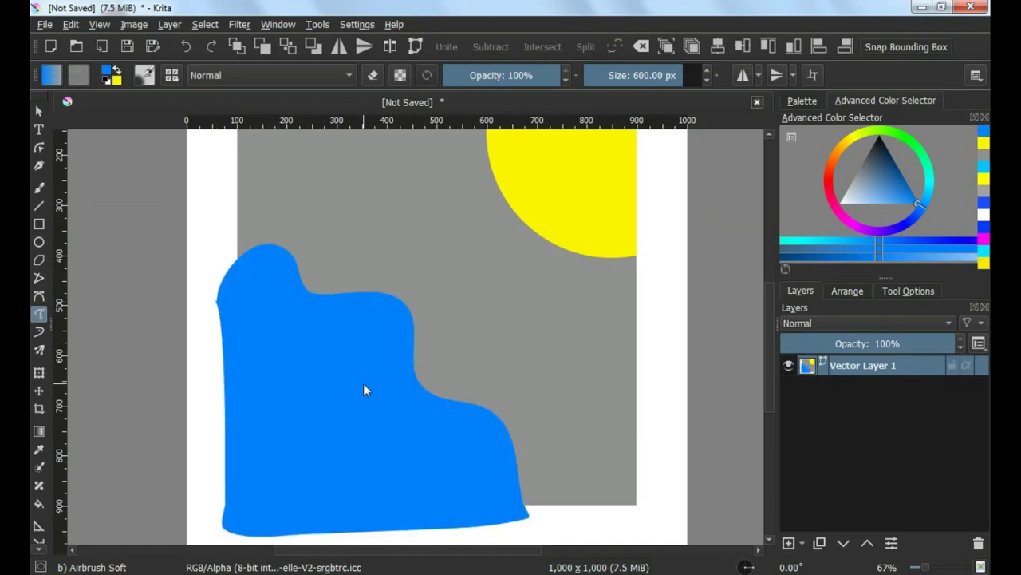
Paste a copy of the grey rectangle, align it with the original, and lower it beneath the blob.
{"action": "scroll", "coordinate": [365, 381], "scroll_direction": "down", "scroll_amount": 2}
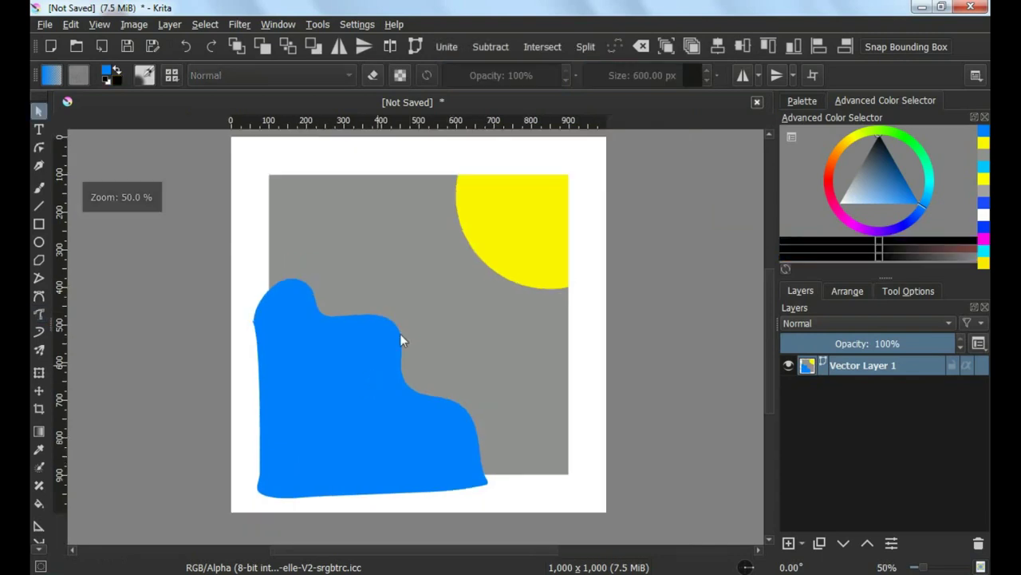
{"action": "left_click", "coordinate": [393, 268]}
{"action": "right_click", "coordinate": [392, 268]}
{"action": "left_click", "coordinate": [440, 327]}
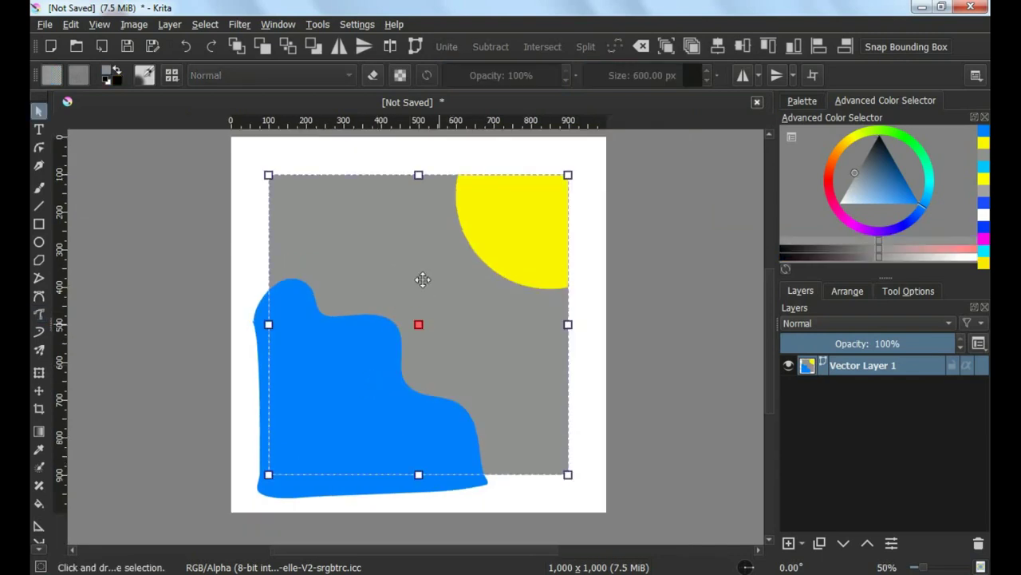
{"action": "right_click", "coordinate": [415, 257]}
{"action": "left_click", "coordinate": [447, 336]}
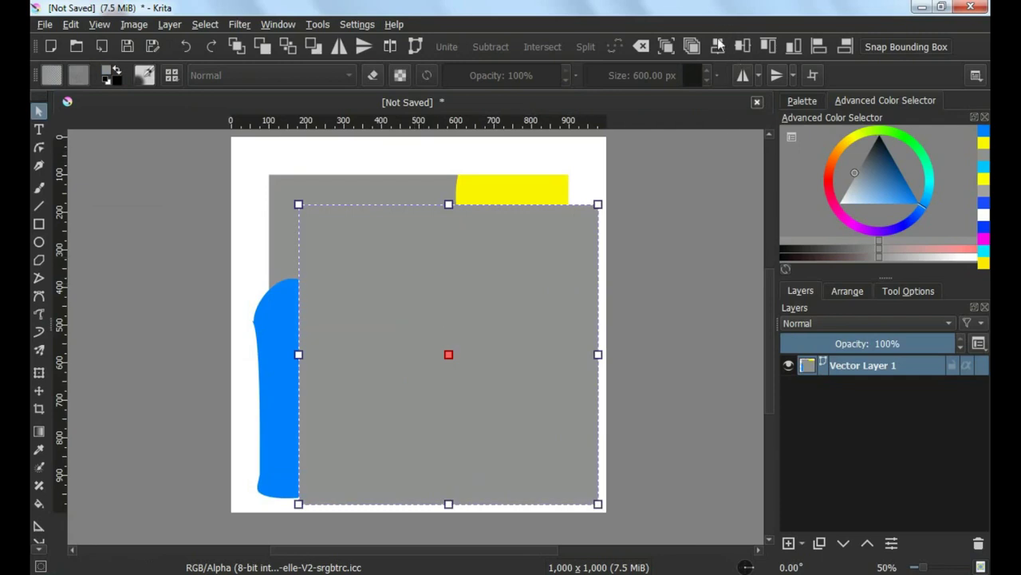
{"action": "left_click", "coordinate": [717, 46]}
{"action": "left_click", "coordinate": [764, 46]}
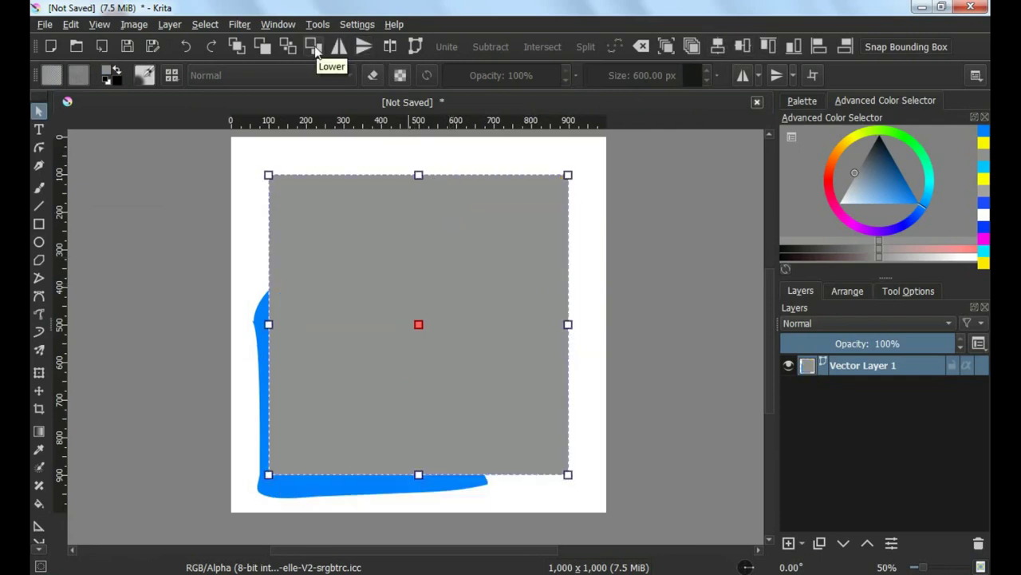
{"action": "left_click", "coordinate": [314, 47]}
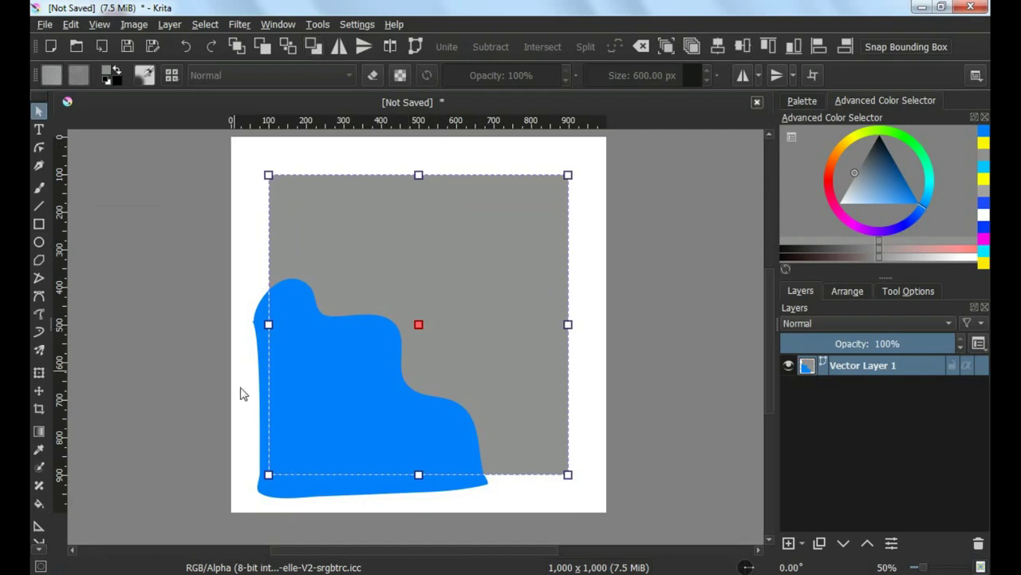
Intersect the blue blob with the grey copy, recolour it lighter blue, and deselect.
{"action": "left_click", "coordinate": [303, 495], "text": "shift"}
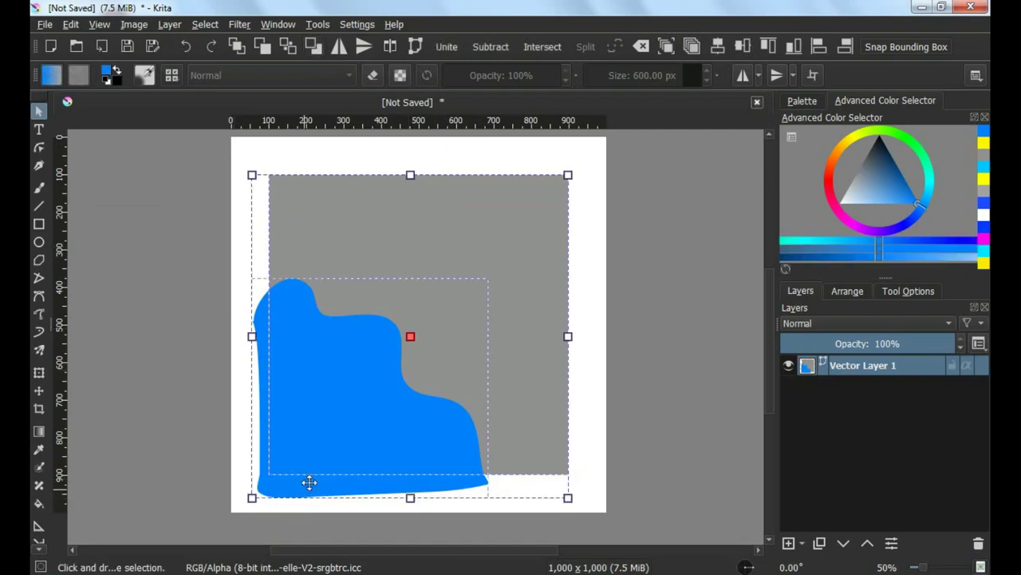
{"action": "left_click", "coordinate": [539, 48]}
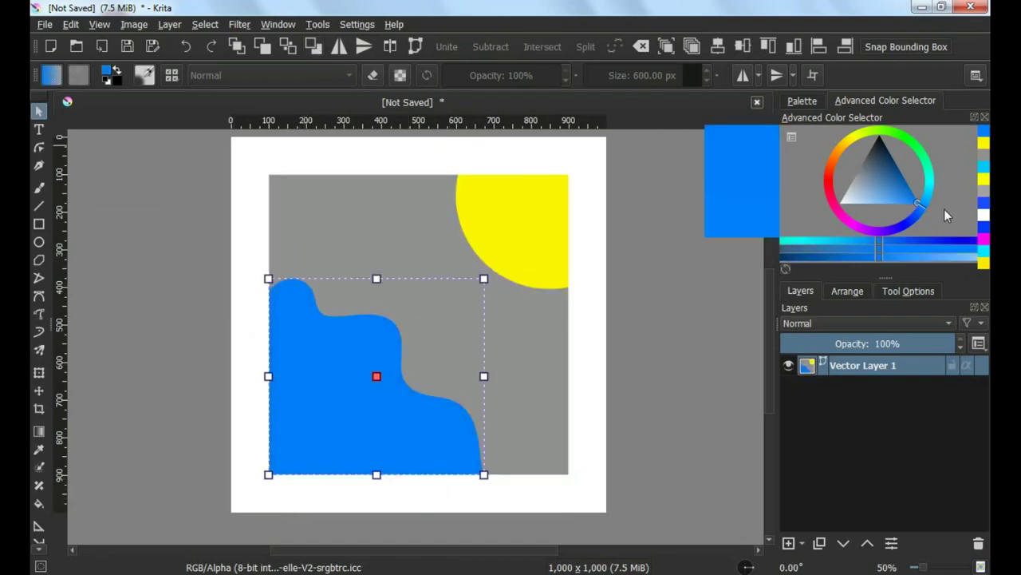
{"action": "left_click_drag", "start_coordinate": [923, 204], "coordinate": [931, 202]}
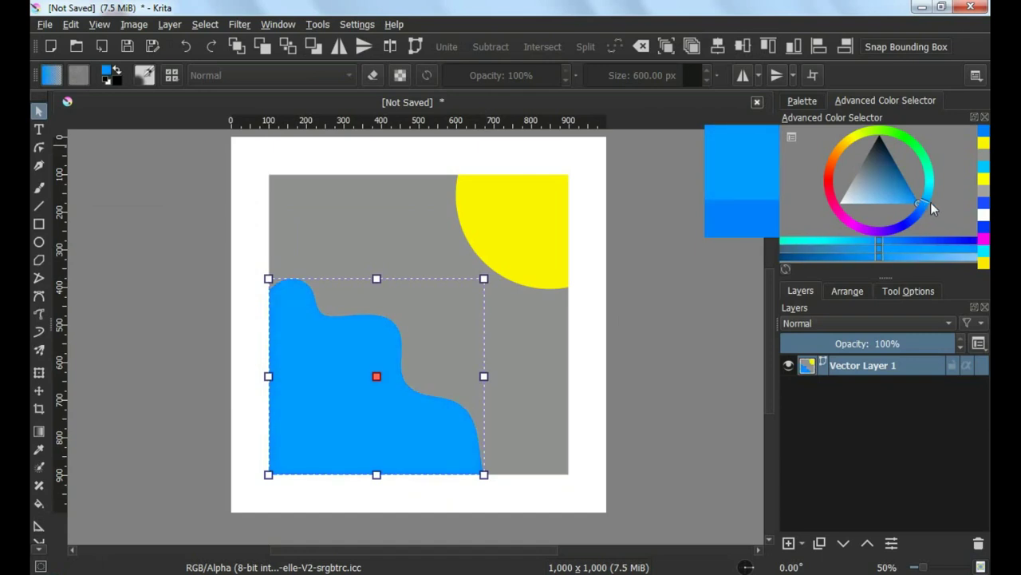
{"action": "key", "text": "ctrl+shift+a"}
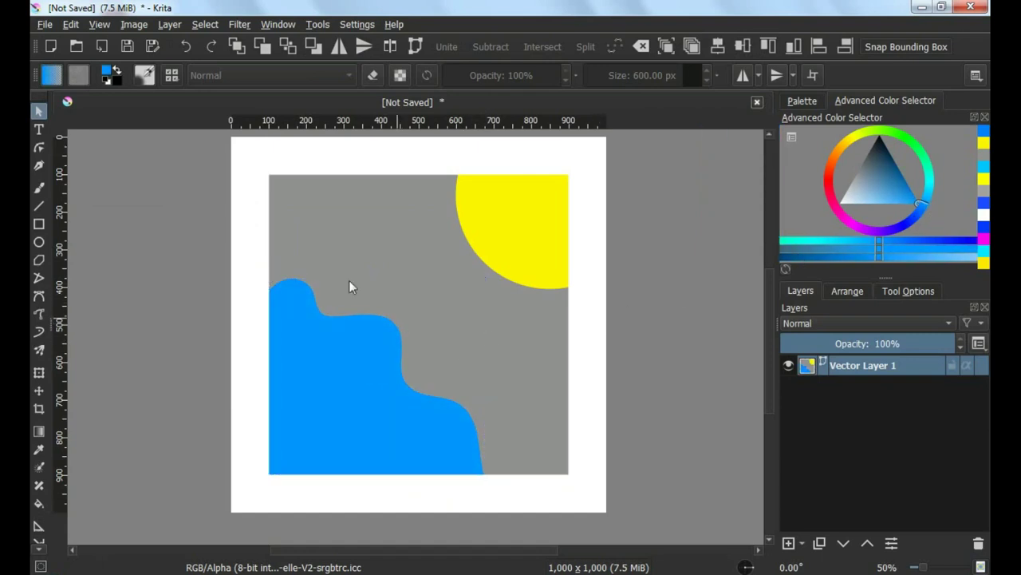
Draw a small white circle near the top-left of the grey square.
{"action": "scroll", "coordinate": [297, 199], "scroll_direction": "up", "scroll_amount": 1}
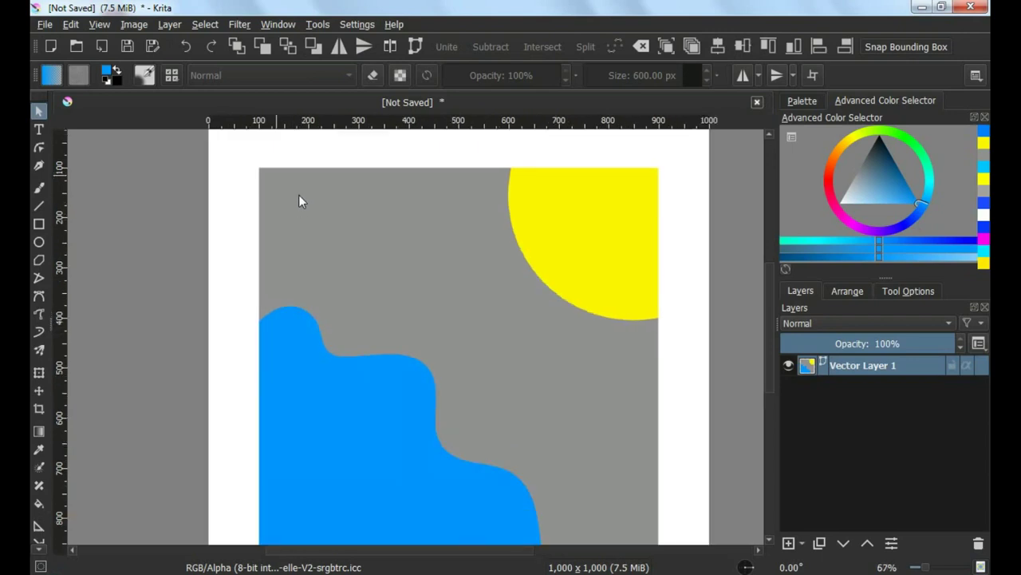
{"action": "scroll", "coordinate": [287, 190], "scroll_direction": "up", "scroll_amount": 2}
{"action": "left_click", "coordinate": [38, 242]}
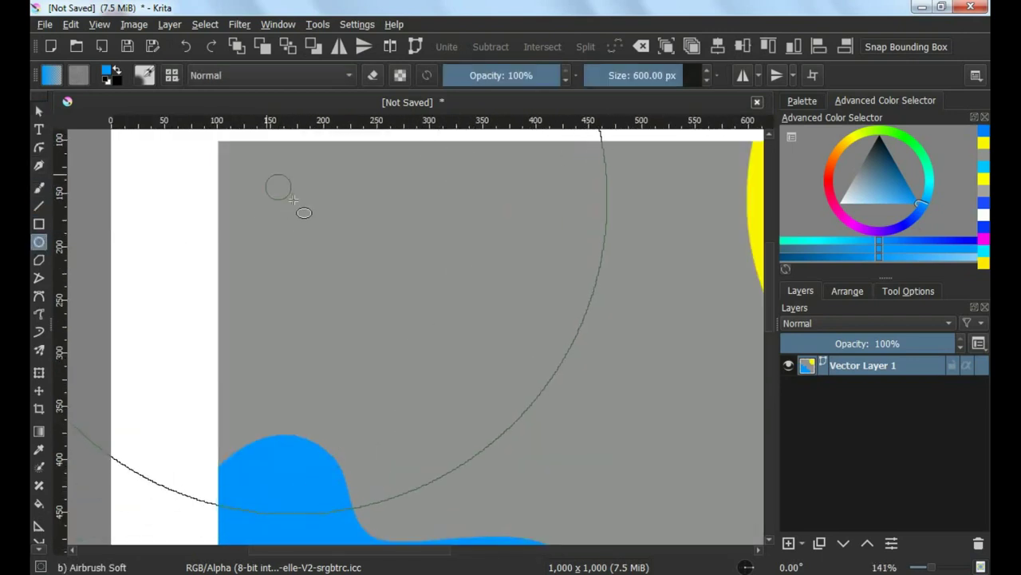
{"action": "left_click_drag", "start_coordinate": [265, 174], "coordinate": [300, 209]}
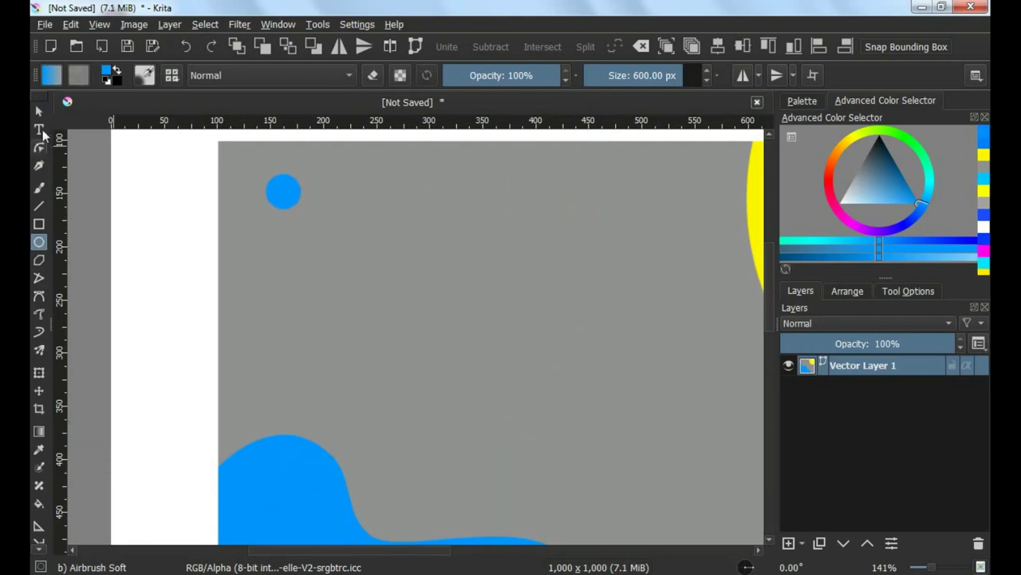
{"action": "left_click", "coordinate": [39, 110]}
{"action": "left_click", "coordinate": [285, 197]}
{"action": "left_click_drag", "start_coordinate": [876, 200], "coordinate": [820, 213]}
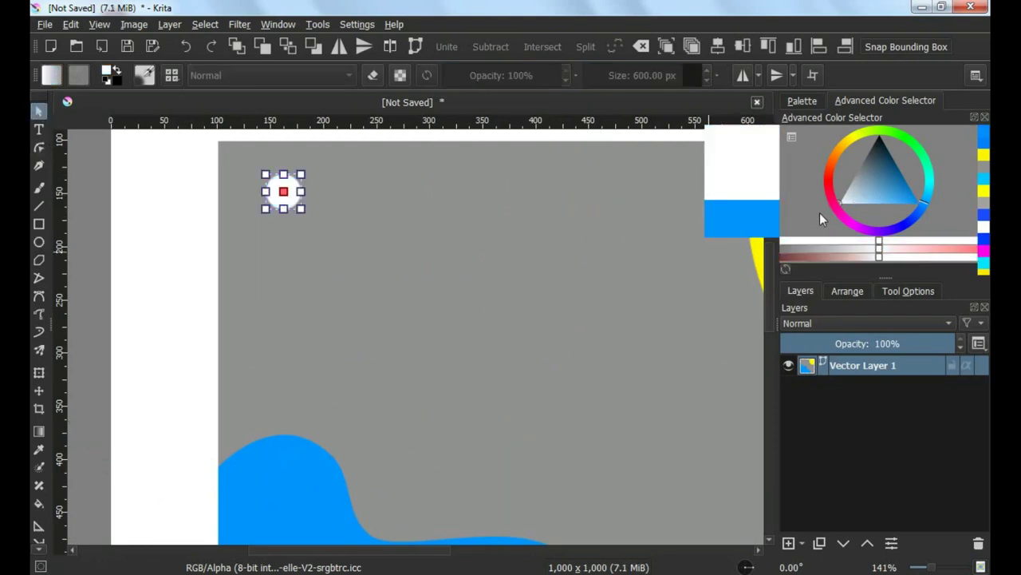
Duplicate the white circle twice, placing the copies in a row to its right.
{"action": "right_click", "coordinate": [287, 186]}
{"action": "left_click", "coordinate": [350, 243]}
{"action": "right_click", "coordinate": [325, 190]}
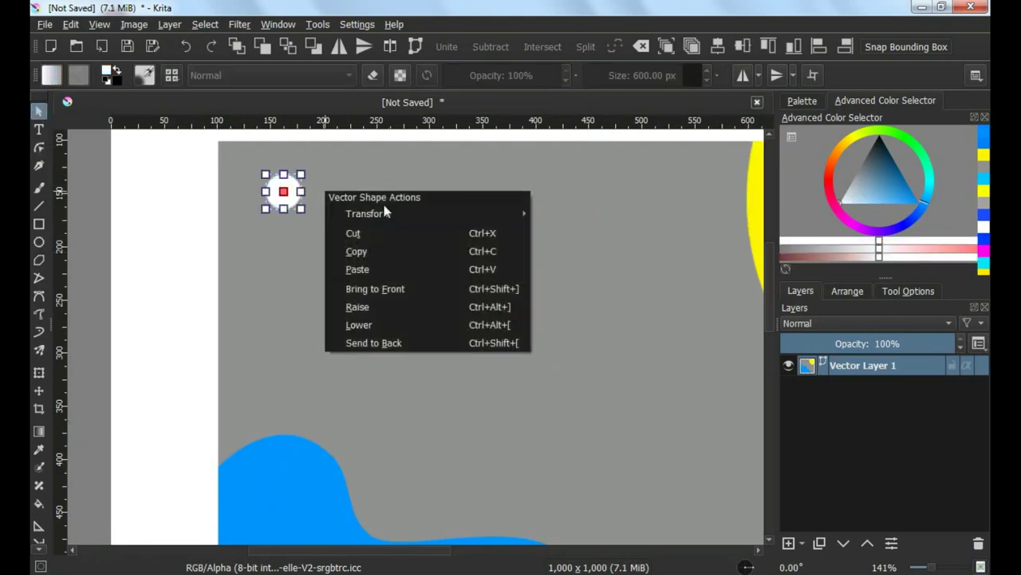
{"action": "left_click", "coordinate": [380, 267]}
{"action": "left_click_drag", "start_coordinate": [297, 197], "coordinate": [364, 194]}
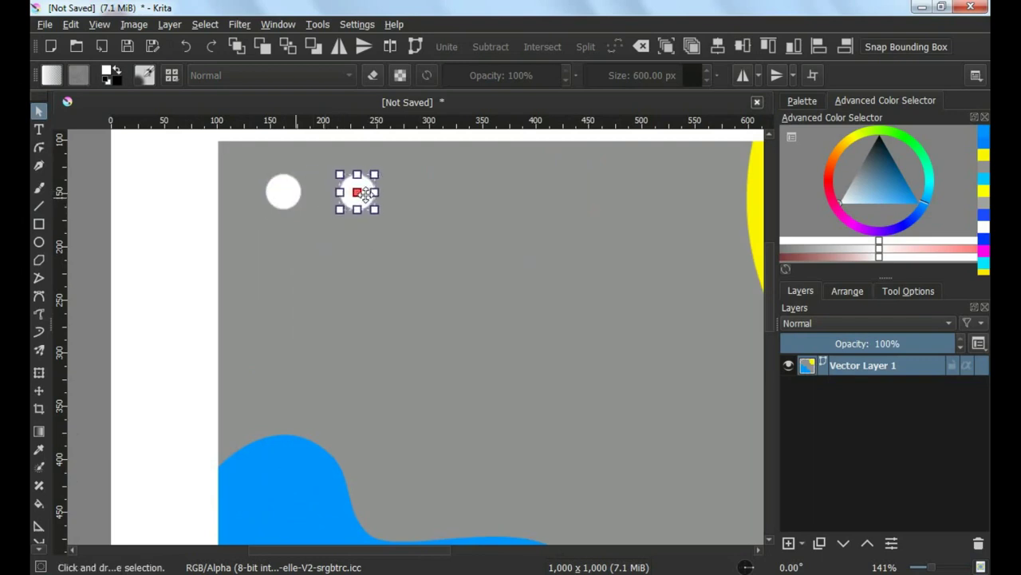
{"action": "left_click", "coordinate": [284, 192]}
{"action": "key", "text": "ctrl+c"}
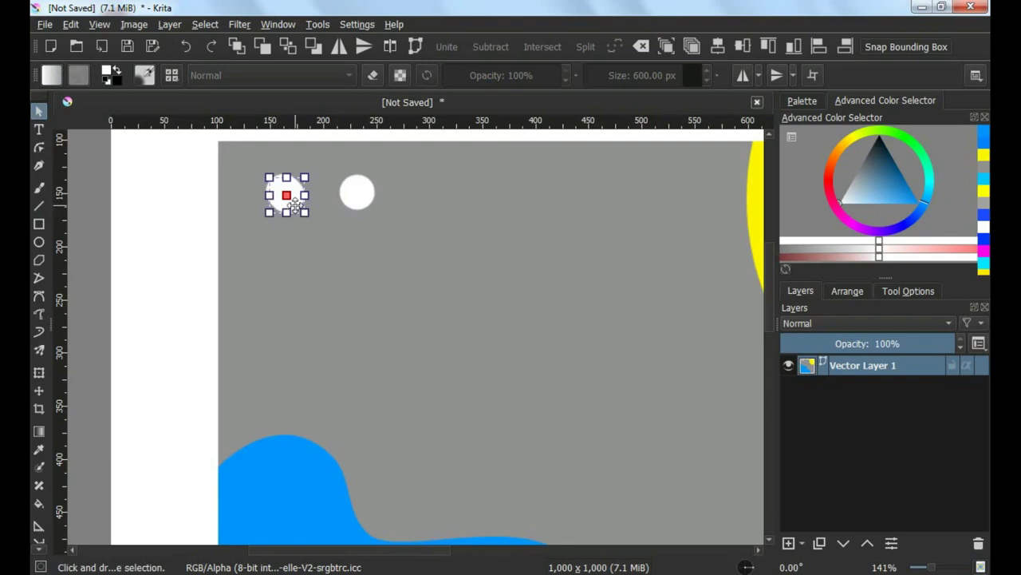
{"action": "key", "text": "ctrl+v"}
{"action": "left_click_drag", "start_coordinate": [295, 203], "coordinate": [441, 201]}
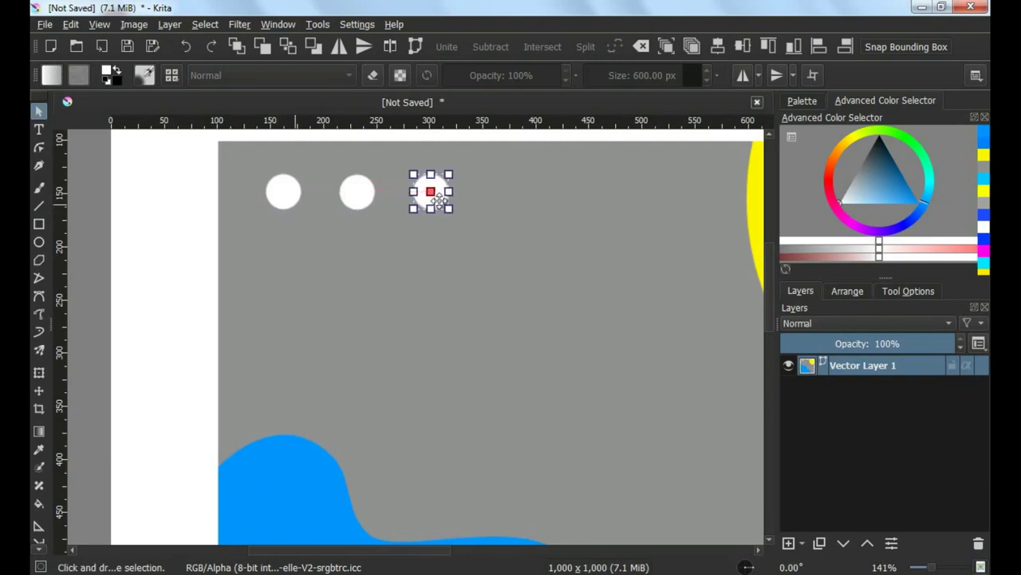
Add fourth and fifth circle copies to complete the evenly spaced row, then select all five.
{"action": "left_click", "coordinate": [283, 192]}
{"action": "key", "text": "ctrl+c"}
{"action": "key", "text": "ctrl+v"}
{"action": "left_click_drag", "start_coordinate": [292, 202], "coordinate": [505, 199]}
{"action": "left_click", "coordinate": [283, 192]}
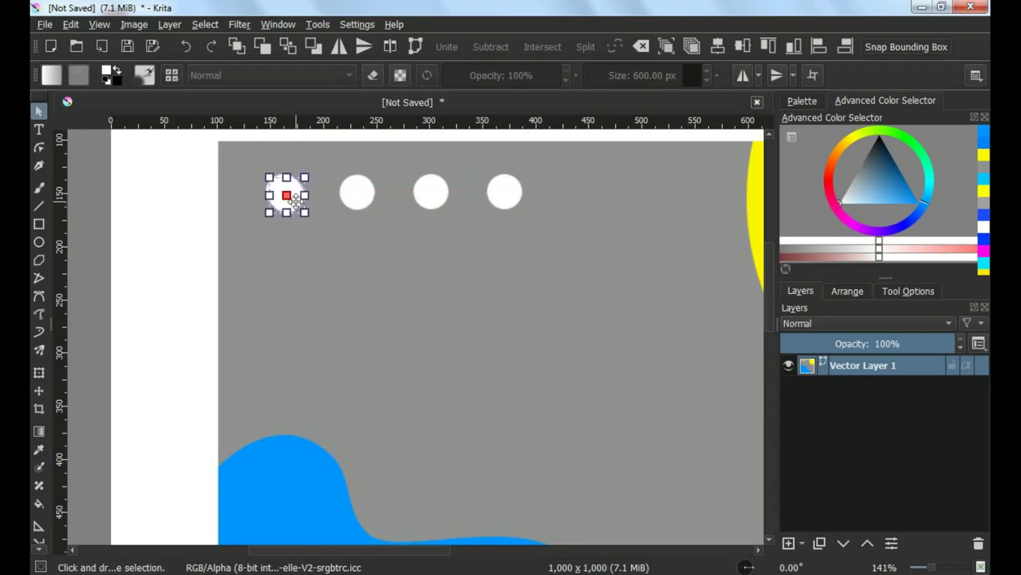
{"action": "key", "text": "ctrl+v"}
{"action": "left_click_drag", "start_coordinate": [292, 199], "coordinate": [589, 199]}
{"action": "left_click_drag", "start_coordinate": [172, 155], "coordinate": [636, 232]}
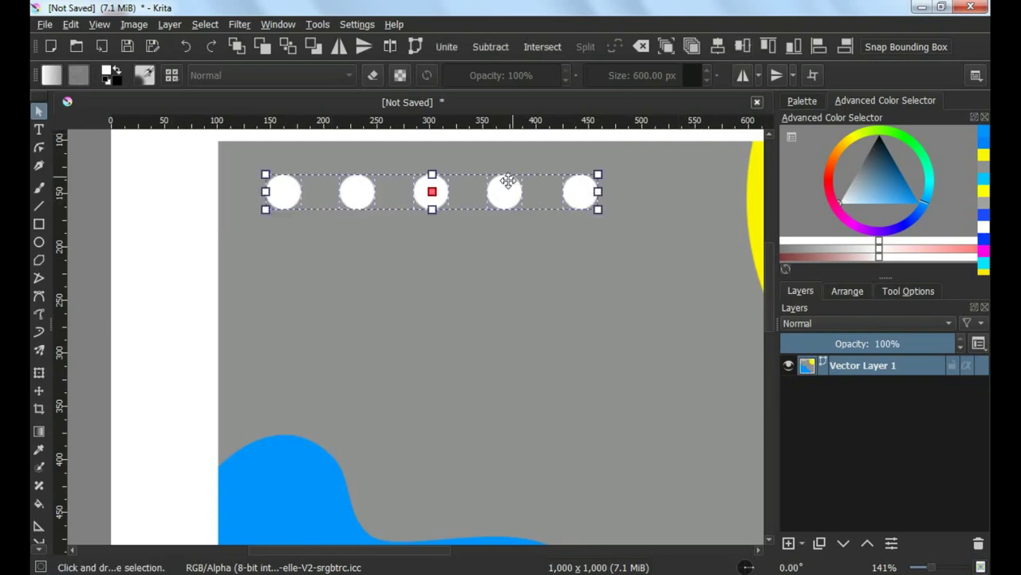
Unite the five dots into one row and paste a copy below as a second row.
{"action": "left_click", "coordinate": [448, 46]}
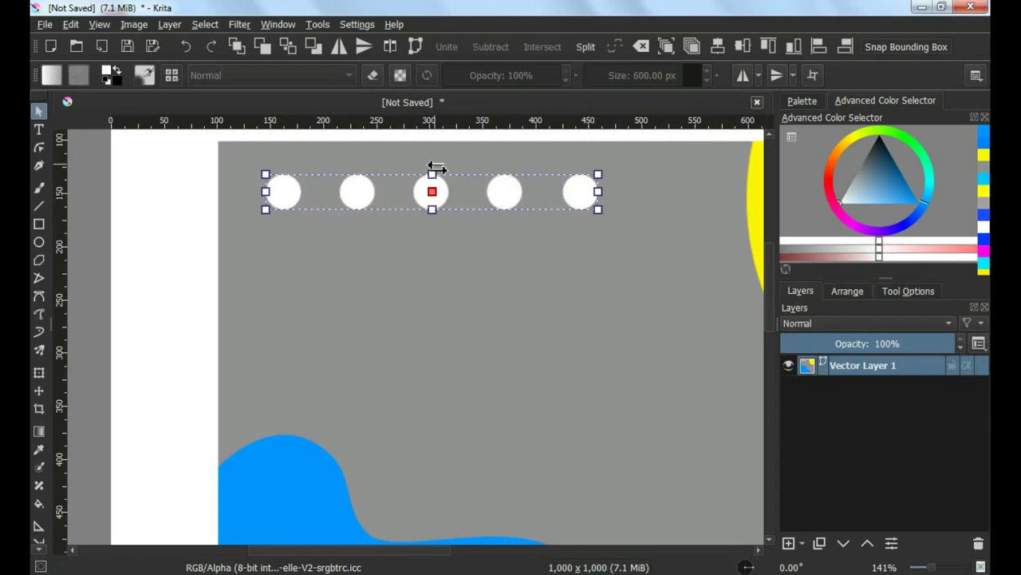
{"action": "right_click", "coordinate": [428, 176]}
{"action": "left_click", "coordinate": [470, 259]}
{"action": "right_click", "coordinate": [449, 197]}
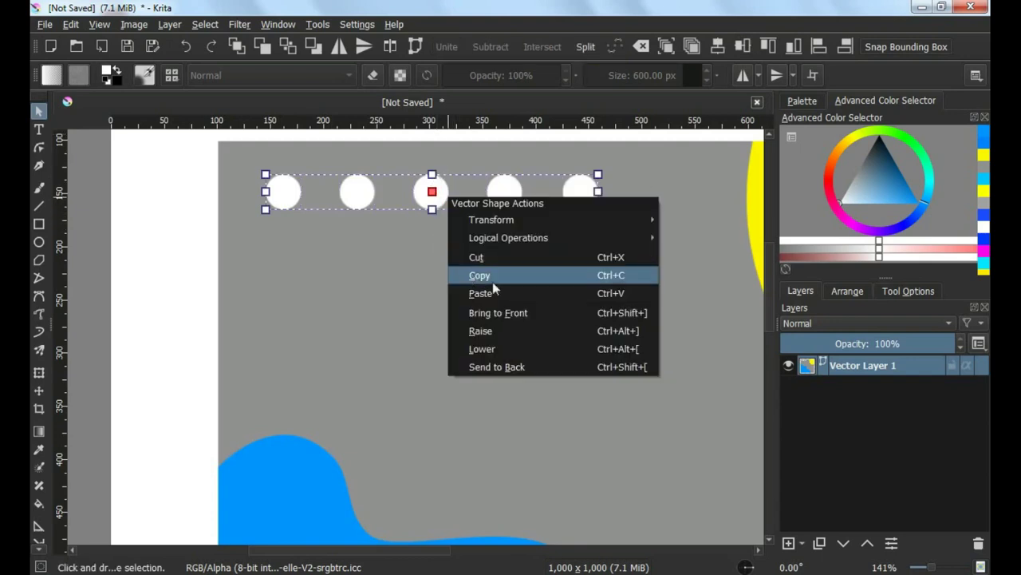
{"action": "left_click", "coordinate": [492, 278]}
{"action": "key", "text": "ctrl+v"}
{"action": "left_click_drag", "start_coordinate": [474, 204], "coordinate": [445, 257]}
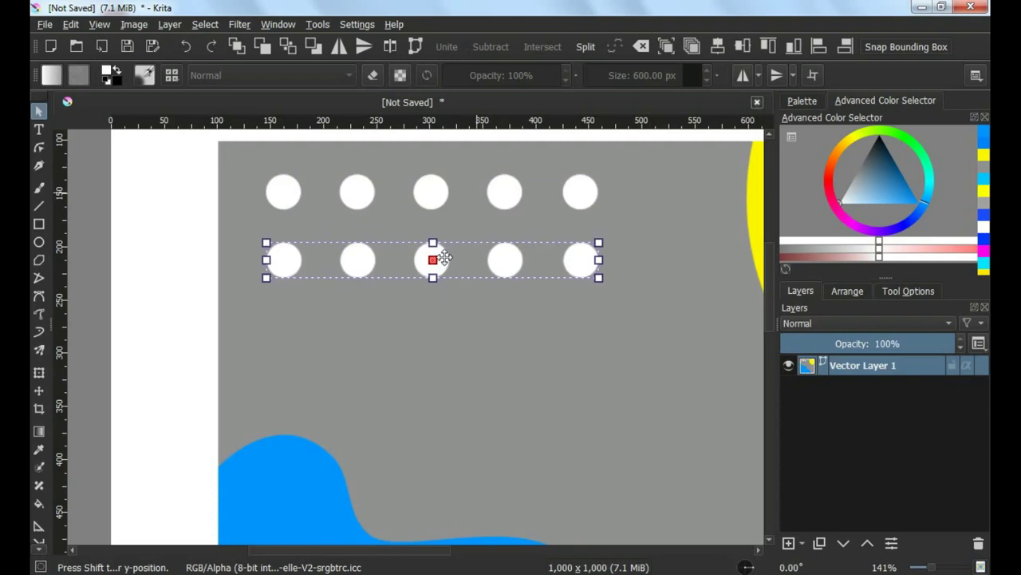
Paste three more row copies below to make five rows of dots.
{"action": "key", "text": "ctrl+v"}
{"action": "left_click_drag", "start_coordinate": [498, 194], "coordinate": [461, 331]}
{"action": "key", "text": "ctrl+v"}
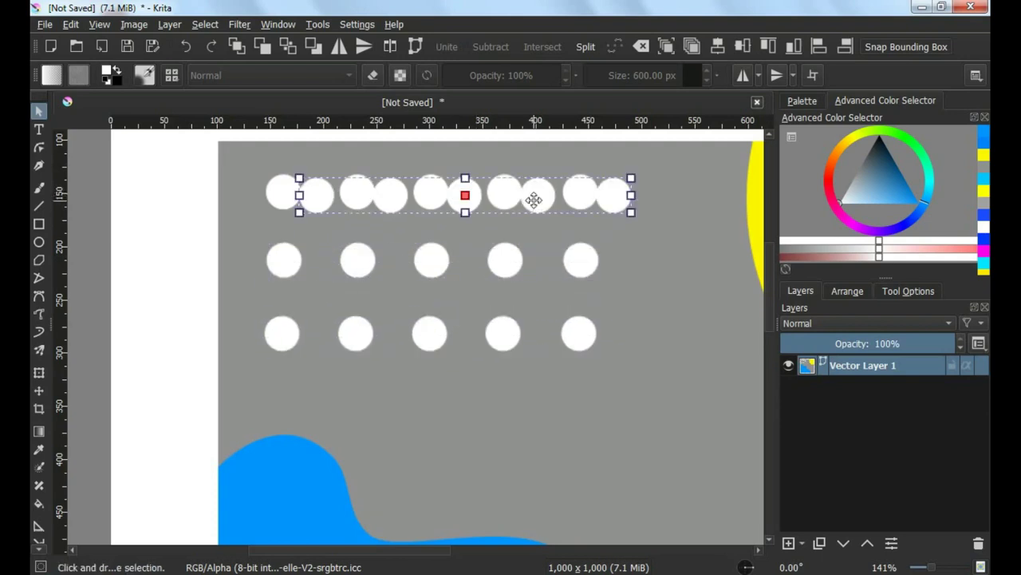
{"action": "mouse_move", "coordinate": [533, 198]}
{"action": "left_mouse_down"}
{"action": "mouse_move", "coordinate": [474, 390]}
{"action": "mouse_move", "coordinate": [498, 399]}
{"action": "left_mouse_up"}
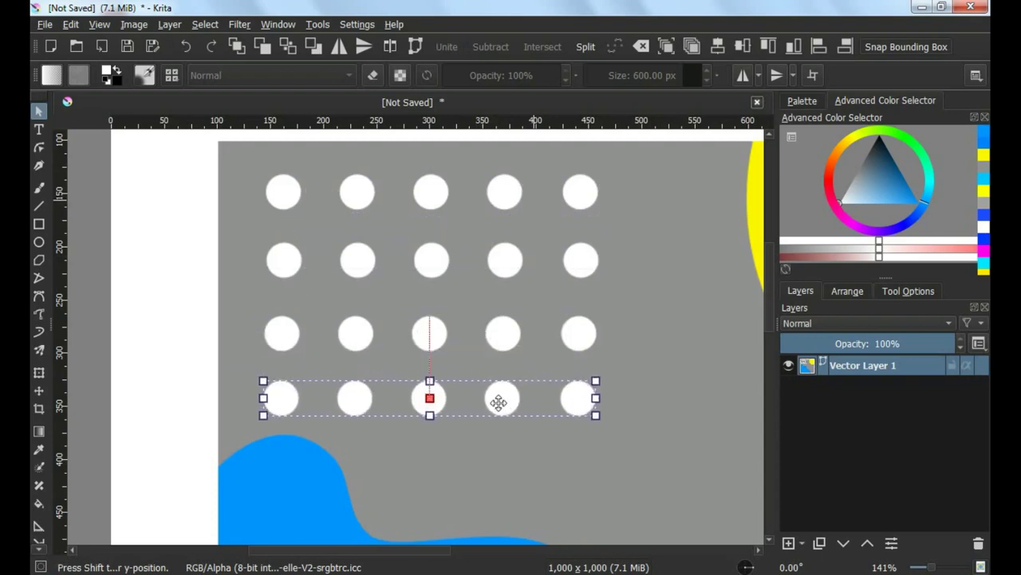
{"action": "key", "text": "ctrl+v"}
{"action": "mouse_move", "coordinate": [515, 204]}
{"action": "left_mouse_down"}
{"action": "mouse_move", "coordinate": [478, 272]}
{"action": "mouse_move", "coordinate": [471, 480]}
{"action": "left_mouse_up"}
Align the five rows, unite them into a 5×5 dot grid, and nudge it into the top-left corner.
{"action": "left_click_drag", "start_coordinate": [170, 164], "coordinate": [646, 507]}
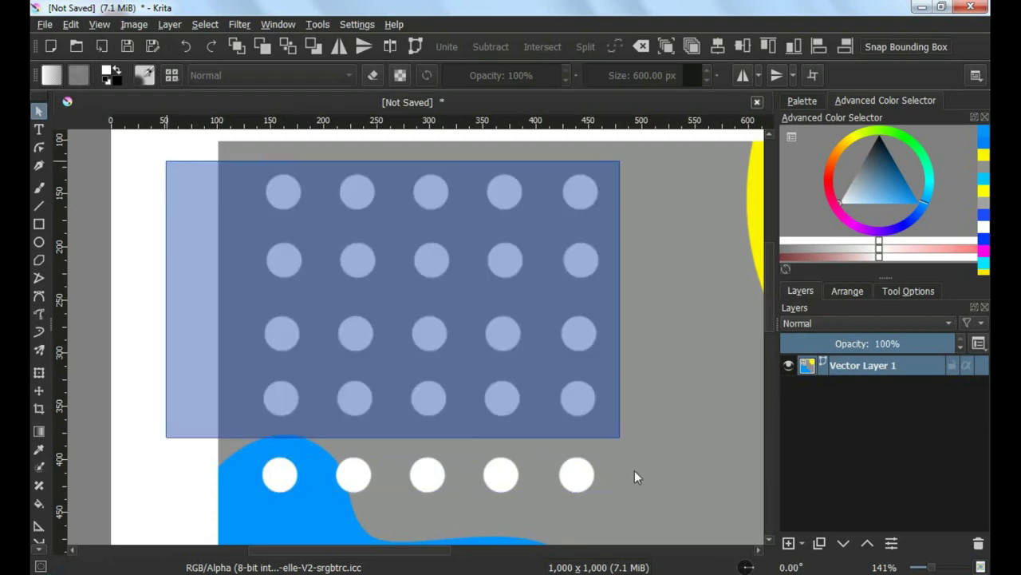
{"action": "left_click", "coordinate": [717, 48]}
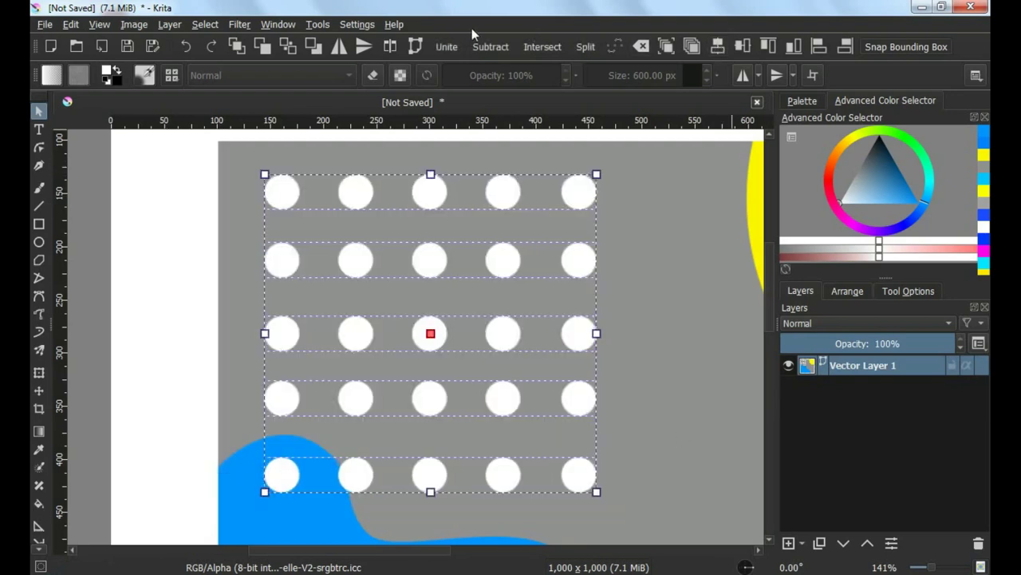
{"action": "left_click", "coordinate": [447, 46]}
{"action": "key", "text": "minus"}
{"action": "key", "text": "minus"}
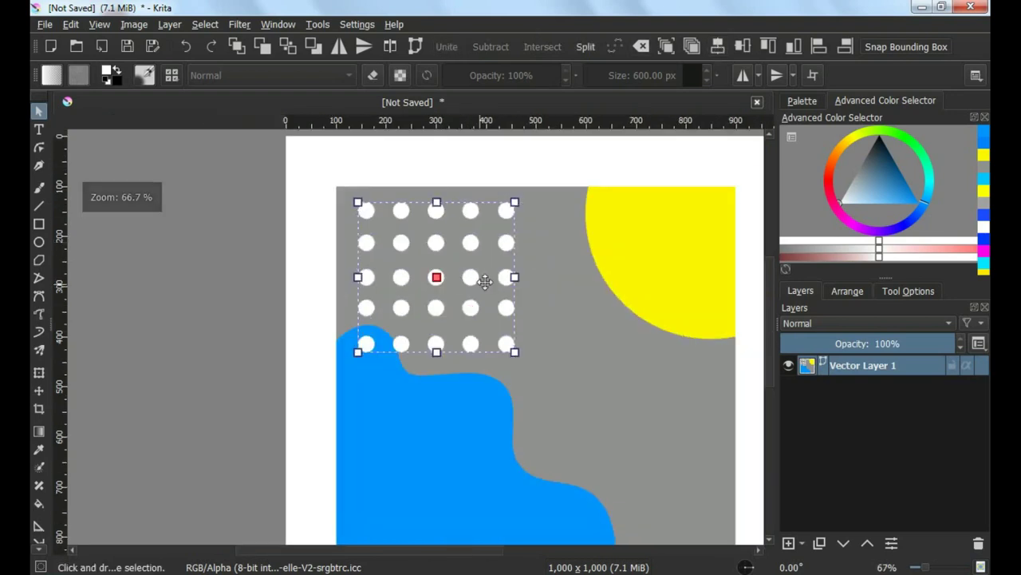
{"action": "left_click_drag", "start_coordinate": [461, 277], "coordinate": [441, 259]}
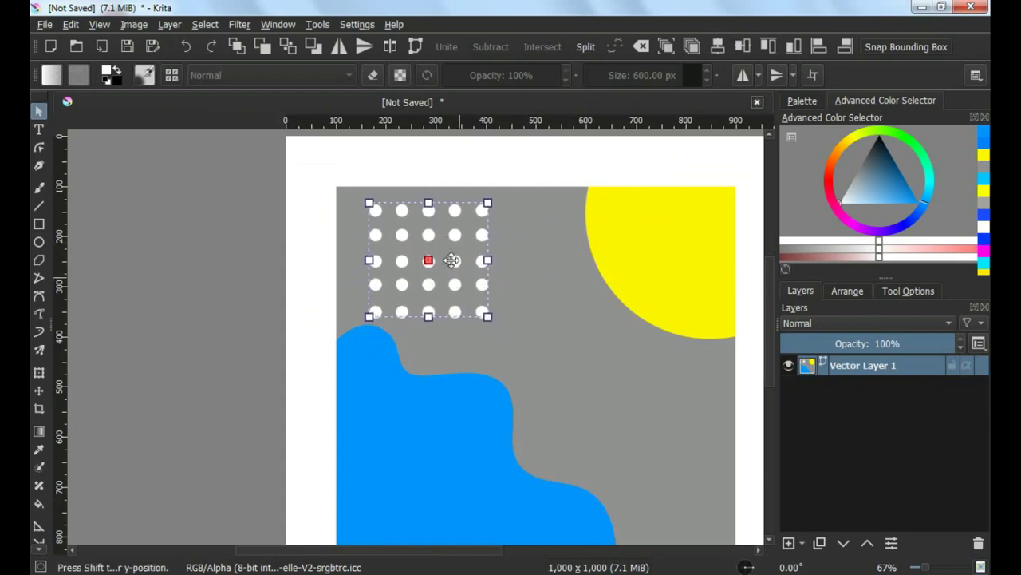
{"action": "left_click_drag", "start_coordinate": [513, 349], "coordinate": [418, 308]}
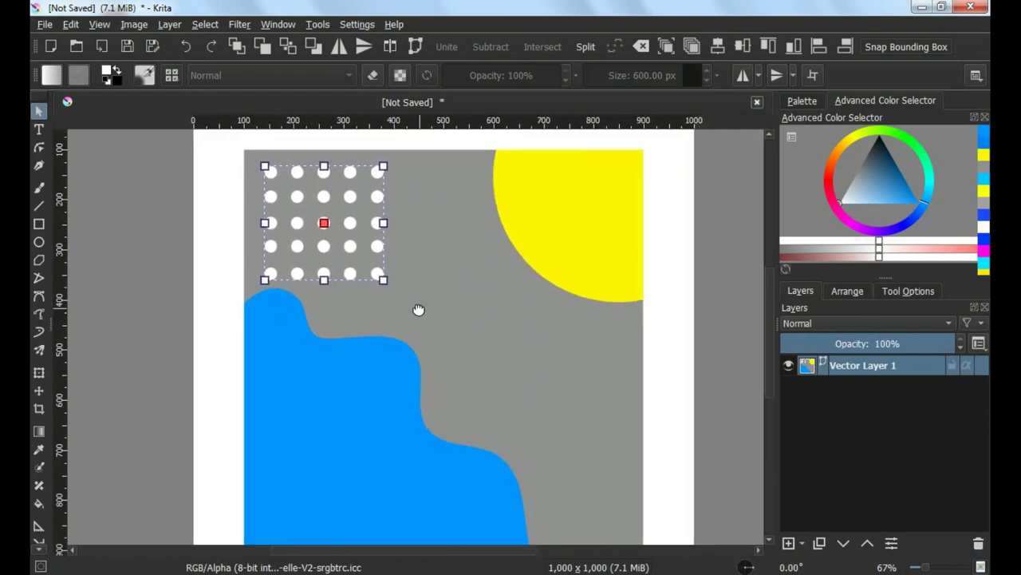
{"action": "left_click", "coordinate": [38, 243]}
Draw a white circle on the blue blob and a tall thin orange bar across it.
{"action": "scroll", "coordinate": [422, 459], "scroll_direction": "up", "scroll_amount": 1}
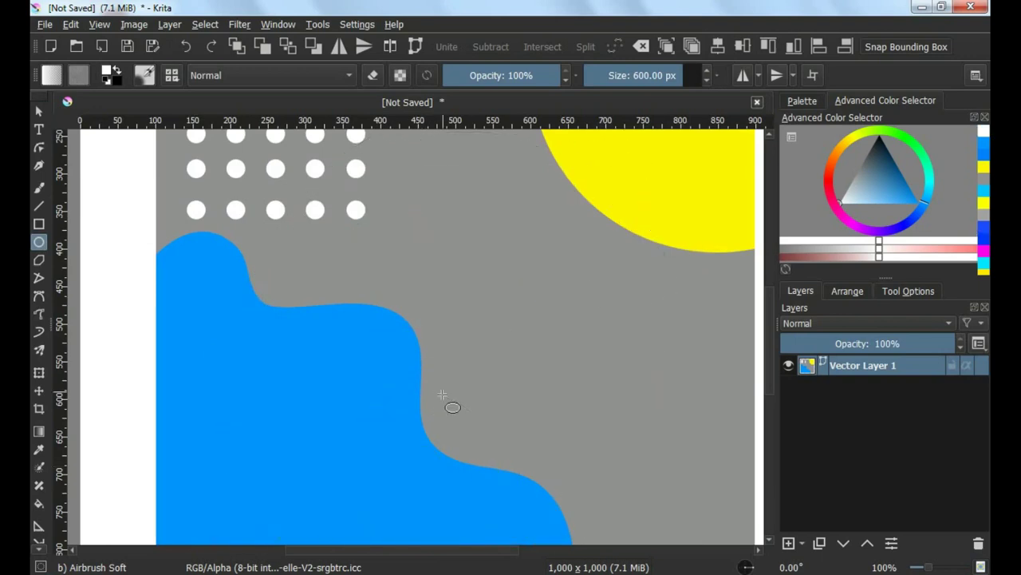
{"action": "left_click_drag", "start_coordinate": [348, 390], "coordinate": [498, 538]}
{"action": "scroll", "coordinate": [433, 282], "scroll_direction": "down", "scroll_amount": 3}
{"action": "left_click", "coordinate": [38, 224]}
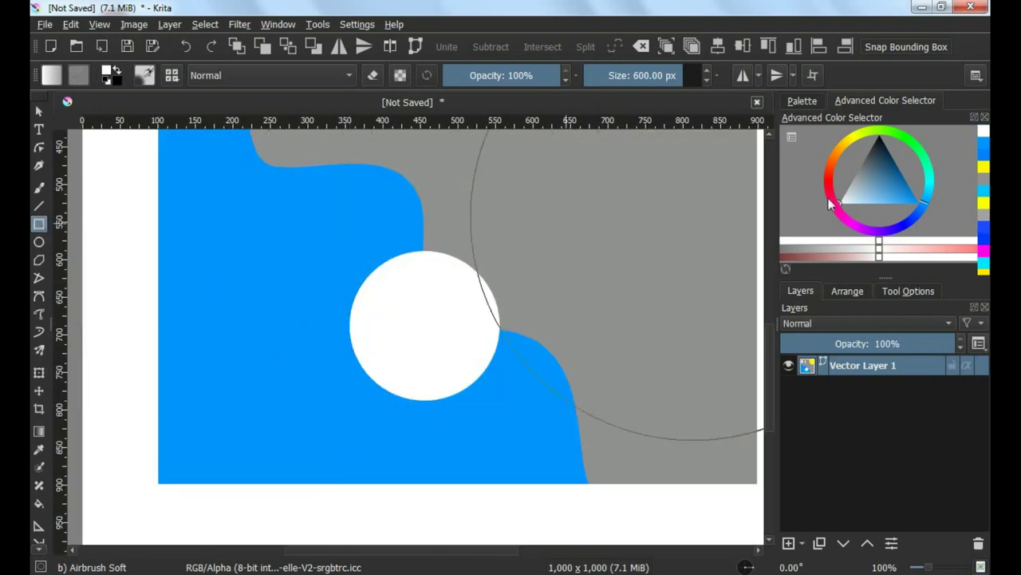
{"action": "left_click", "coordinate": [838, 154]}
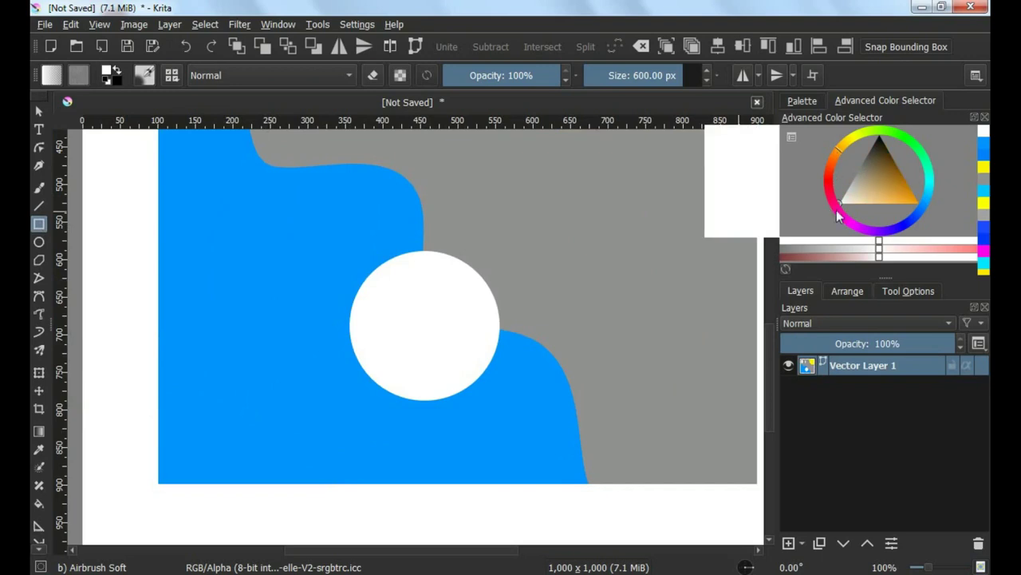
{"action": "left_click", "coordinate": [910, 205]}
{"action": "scroll", "coordinate": [374, 335], "scroll_direction": "up", "scroll_amount": 1}
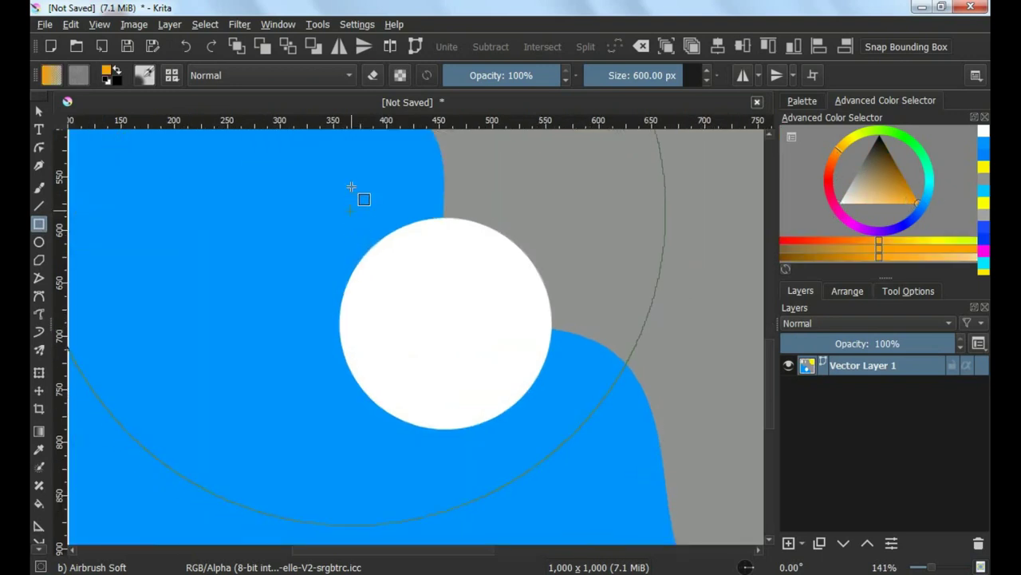
{"action": "left_click_drag", "start_coordinate": [350, 185], "coordinate": [362, 446]}
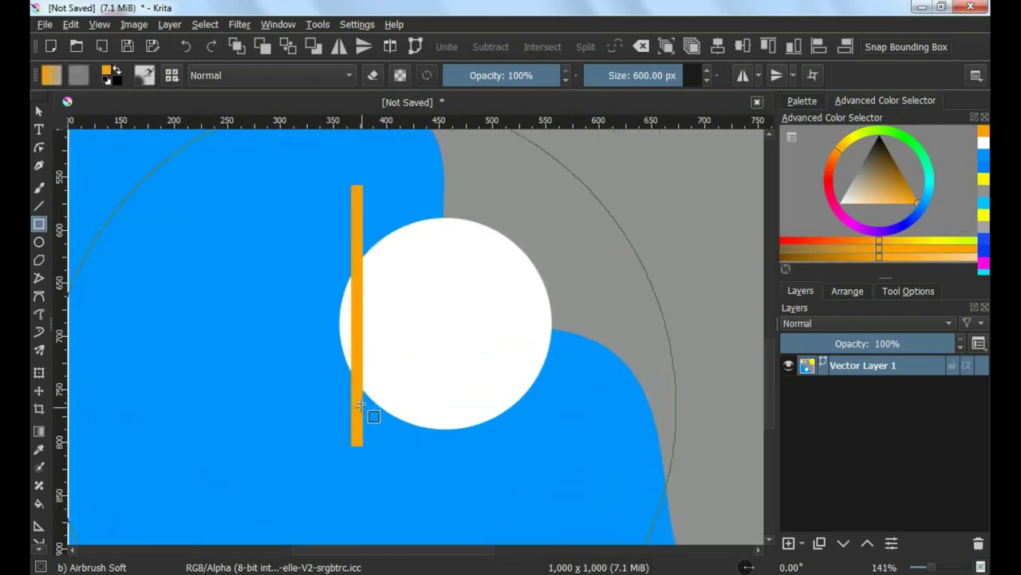
Copy the orange bar and paste two duplicates, placing them to its right.
{"action": "right_click", "coordinate": [357, 356]}
{"action": "left_click", "coordinate": [388, 414]}
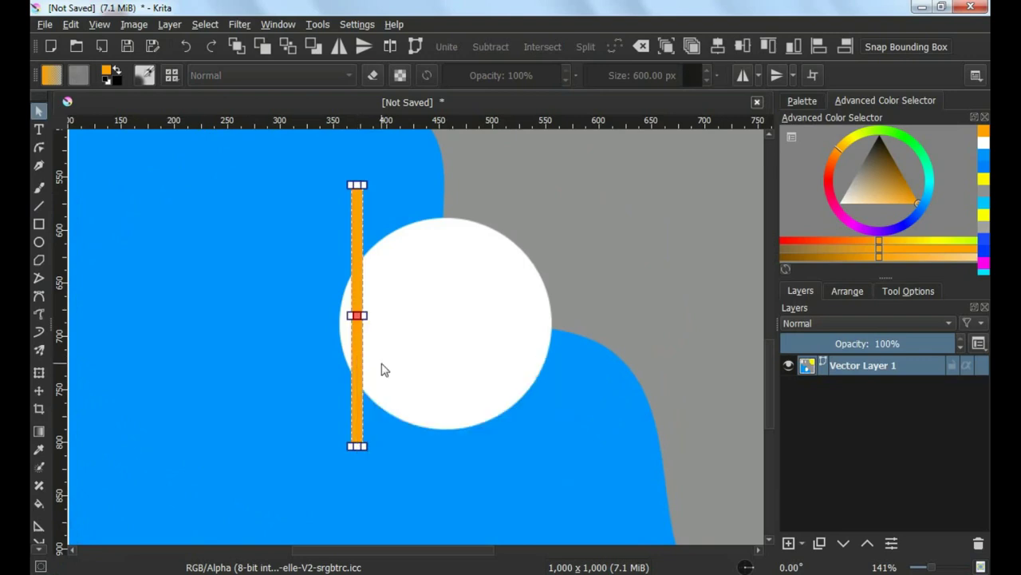
{"action": "key", "text": "ctrl+v"}
{"action": "scroll", "coordinate": [381, 383], "scroll_direction": "up", "scroll_amount": 1}
{"action": "left_click_drag", "start_coordinate": [395, 286], "coordinate": [386, 276]}
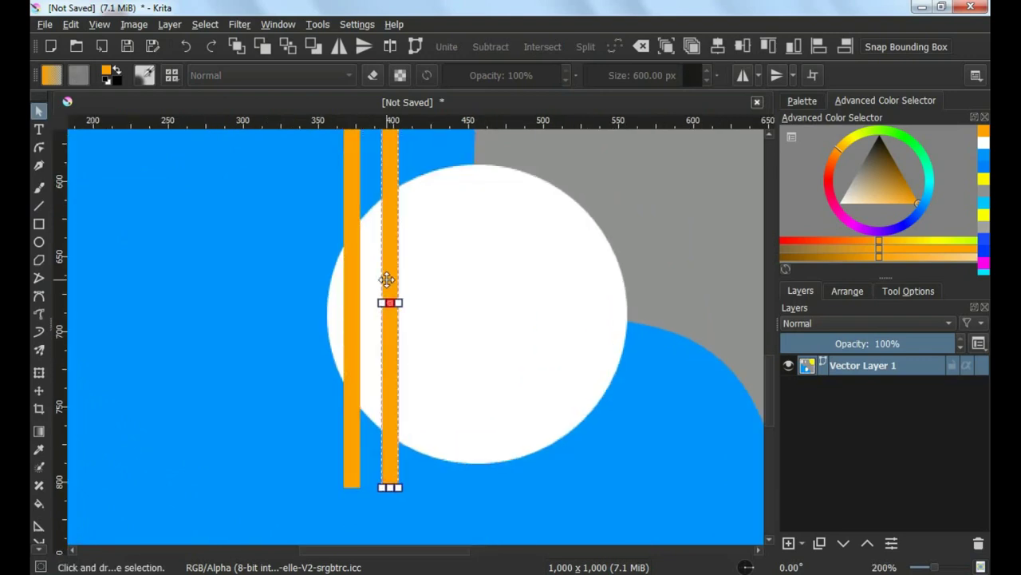
{"action": "key", "text": "ctrl+v"}
{"action": "mouse_move", "coordinate": [370, 287]}
{"action": "left_mouse_down"}
{"action": "mouse_move", "coordinate": [449, 268]}
{"action": "mouse_move", "coordinate": [424, 244]}
{"action": "mouse_move", "coordinate": [355, 254]}
{"action": "mouse_move", "coordinate": [481, 232]}
{"action": "mouse_move", "coordinate": [470, 229]}
{"action": "left_mouse_up"}
Paste further orange bars across the circle and shift the rightmost stripe further right.
{"action": "key", "text": "ctrl+v"}
{"action": "key", "text": "ctrl+v"}
{"action": "left_click_drag", "start_coordinate": [355, 256], "coordinate": [504, 226]}
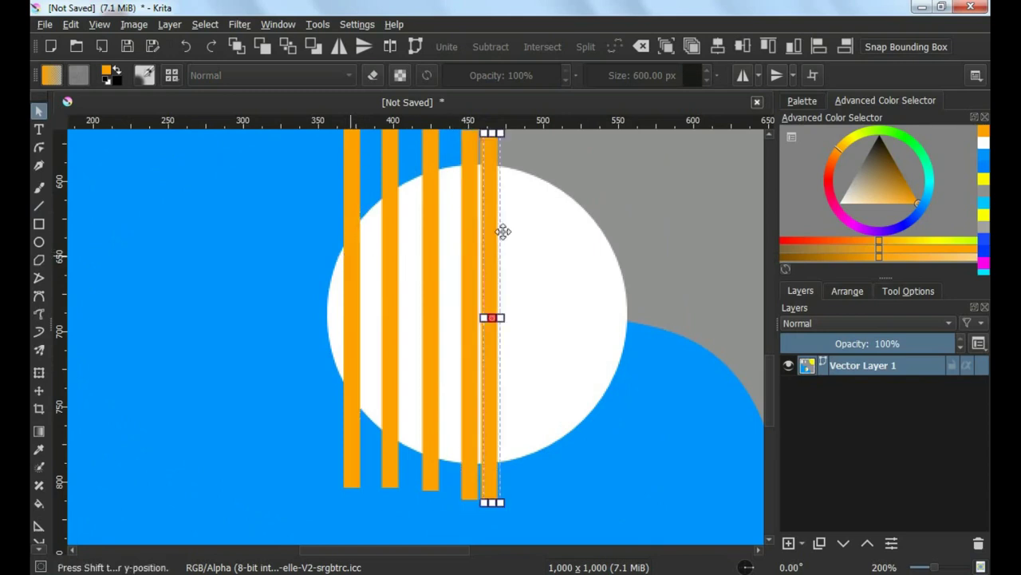
{"action": "key", "text": "ctrl+v"}
{"action": "left_click_drag", "start_coordinate": [352, 247], "coordinate": [545, 222]}
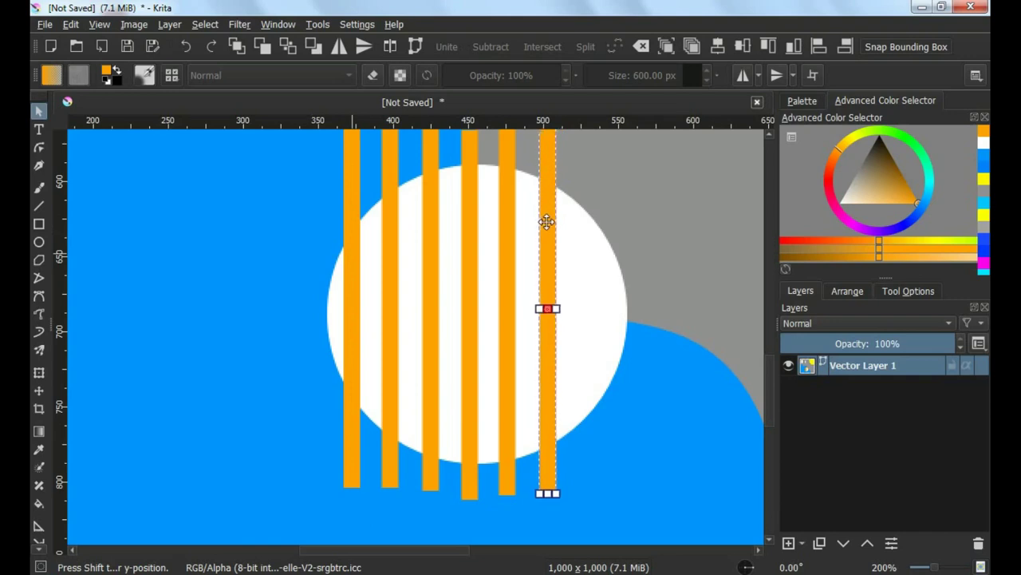
{"action": "key", "text": "ctrl+v"}
{"action": "left_click_drag", "start_coordinate": [353, 251], "coordinate": [575, 222]}
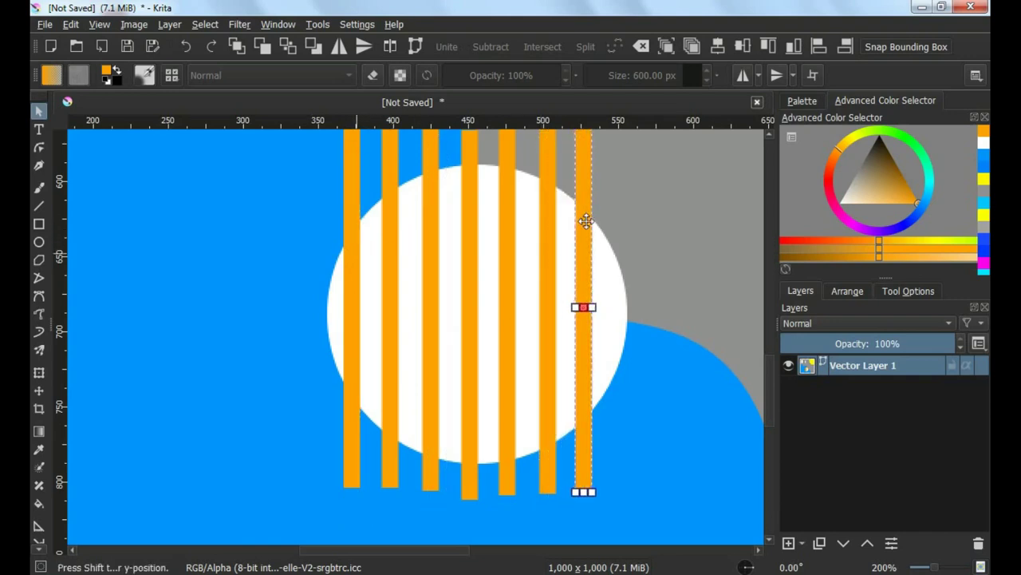
{"action": "left_click", "coordinate": [351, 251]}
{"action": "left_click_drag", "start_coordinate": [581, 219], "coordinate": [610, 211]}
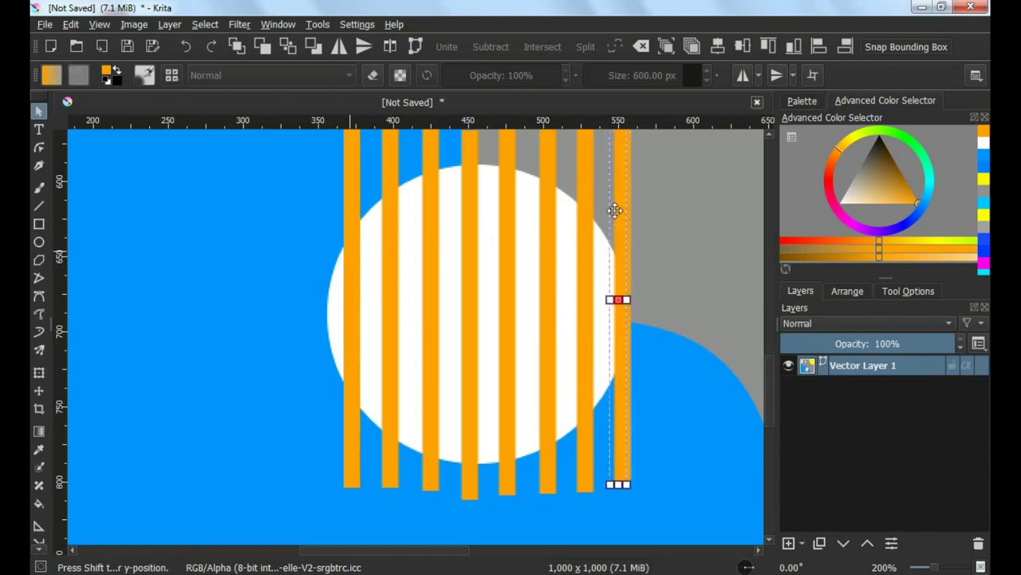
Select all eight orange stripes and align their bottom edges.
{"action": "left_click", "coordinate": [585, 207], "text": "shift"}
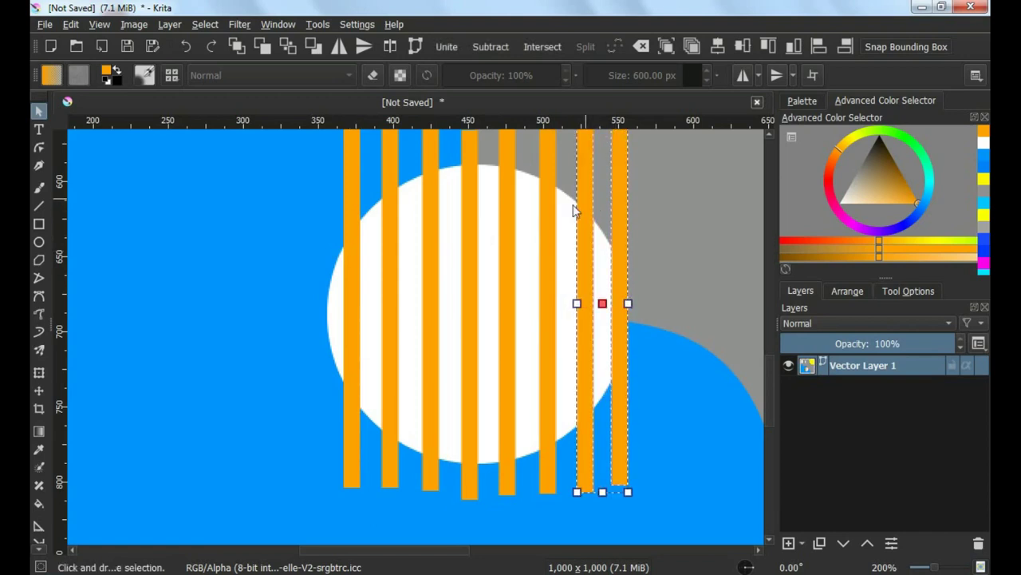
{"action": "left_click", "coordinate": [547, 214], "text": "shift"}
{"action": "left_click", "coordinate": [507, 224], "text": "shift"}
{"action": "left_click", "coordinate": [467, 228], "text": "shift"}
{"action": "left_click", "coordinate": [431, 232], "text": "shift"}
{"action": "left_click", "coordinate": [384, 233], "text": "shift"}
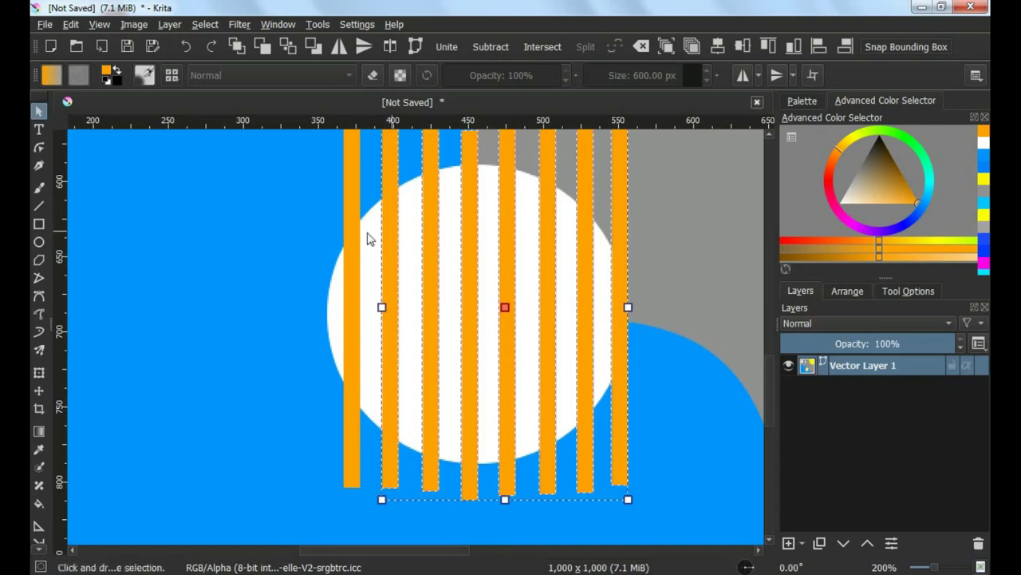
{"action": "left_click", "coordinate": [353, 234], "text": "shift"}
{"action": "left_click", "coordinate": [738, 47]}
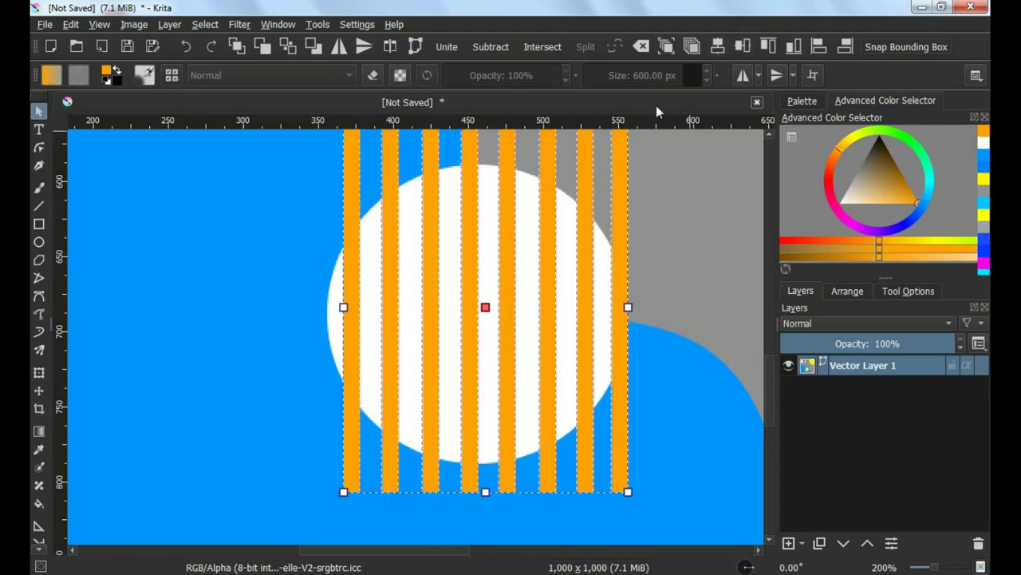
{"action": "scroll", "coordinate": [451, 200], "scroll_direction": "down", "scroll_amount": 2}
Unite the eight orange stripes into a single shape.
{"action": "left_click", "coordinate": [449, 48]}
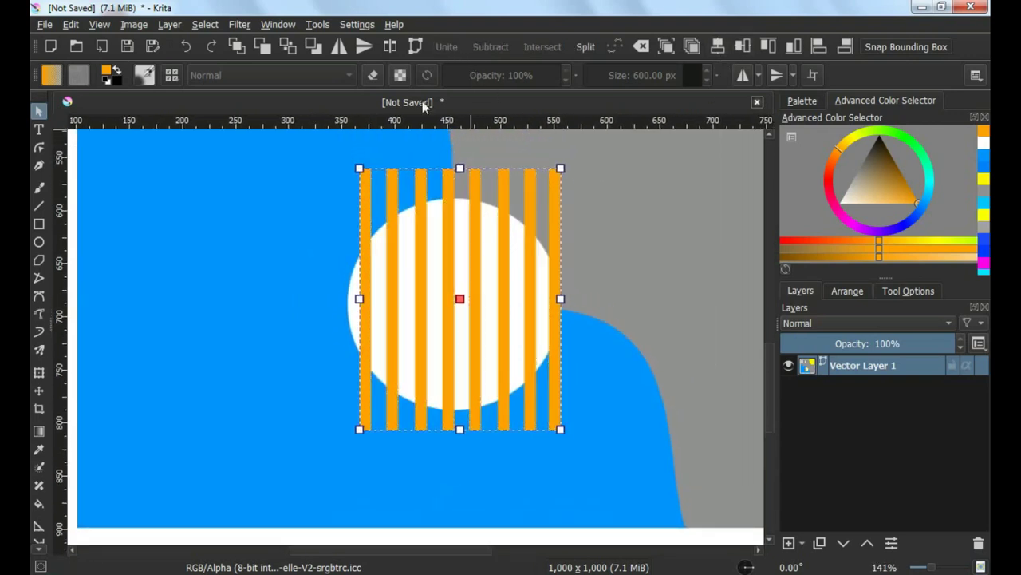
{"action": "left_click", "coordinate": [349, 316], "text": "shift"}
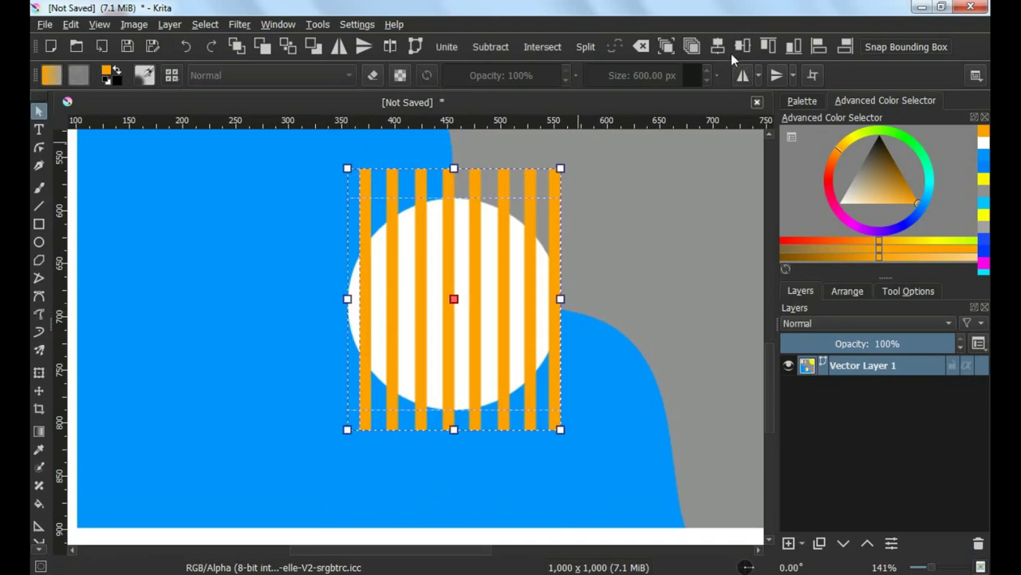
{"action": "left_click", "coordinate": [542, 217]}
{"action": "scroll", "coordinate": [551, 351], "scroll_direction": "up", "scroll_amount": 2}
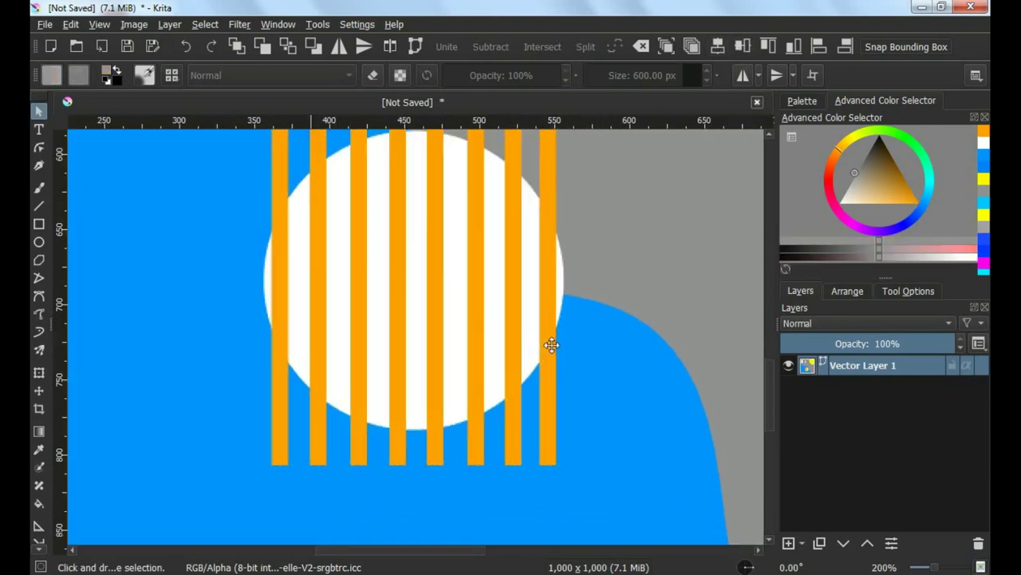
{"action": "scroll", "coordinate": [495, 474], "scroll_direction": "down", "scroll_amount": 2}
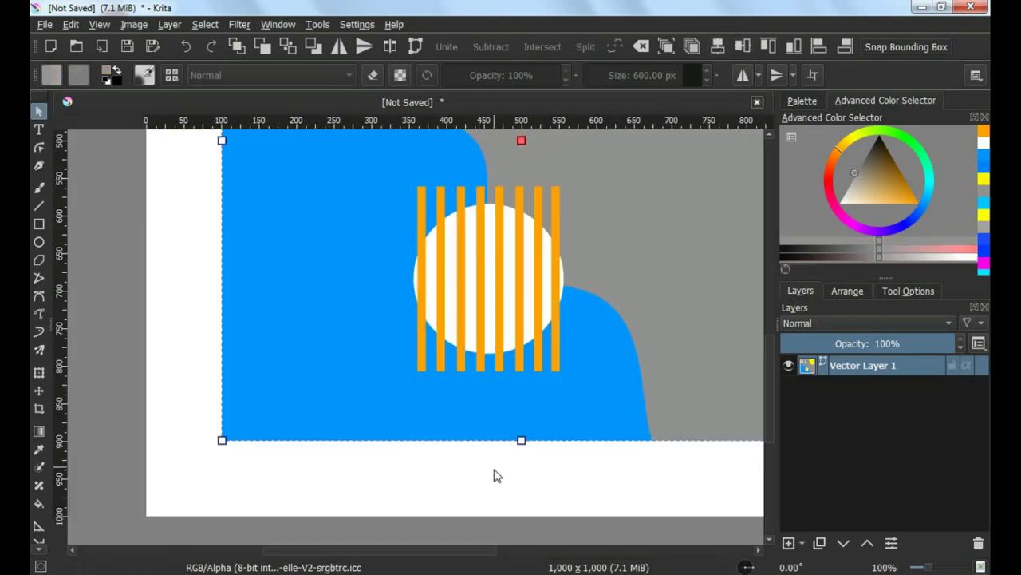
{"action": "scroll", "coordinate": [568, 273], "scroll_direction": "up", "scroll_amount": 1}
Widen the white circle slightly and place a pasted copy of it off to the left.
{"action": "left_click", "coordinate": [562, 281]}
{"action": "scroll", "coordinate": [562, 280], "scroll_direction": "up", "scroll_amount": 1}
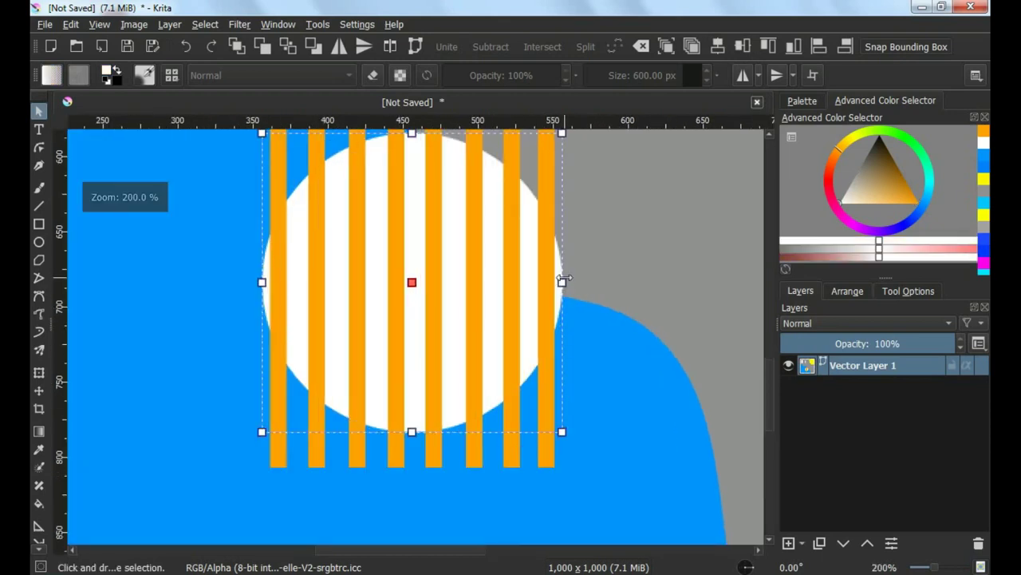
{"action": "left_click_drag", "start_coordinate": [563, 281], "coordinate": [573, 277]}
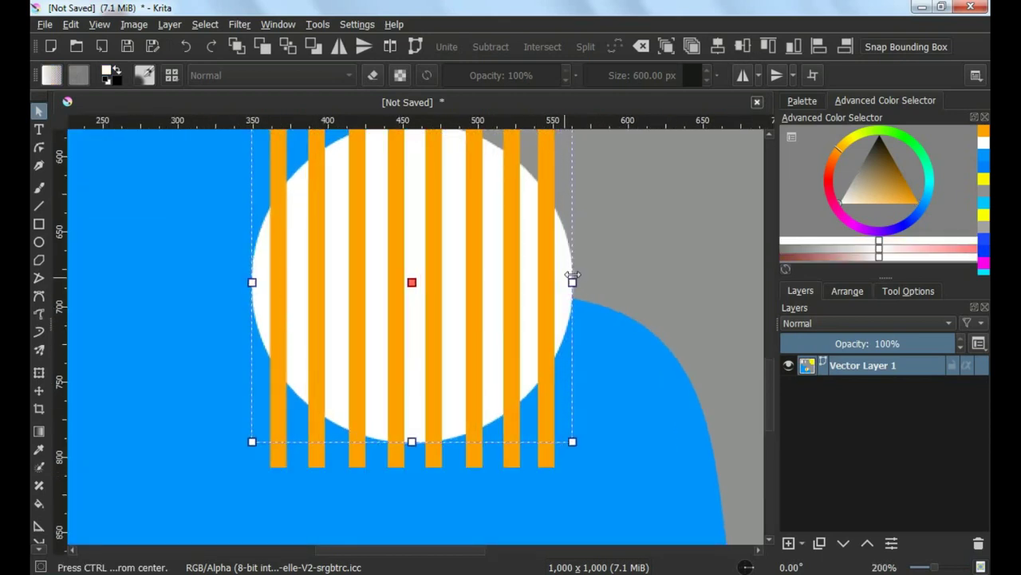
{"action": "scroll", "coordinate": [571, 278], "scroll_direction": "down", "scroll_amount": 1}
{"action": "right_click", "coordinate": [568, 272]}
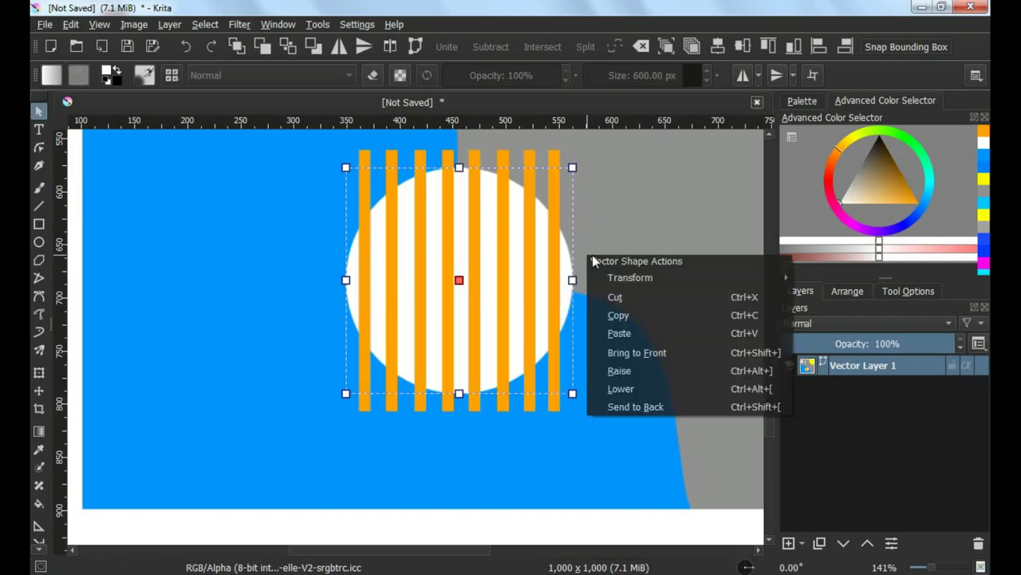
{"action": "left_click", "coordinate": [600, 348]}
{"action": "left_click_drag", "start_coordinate": [547, 261], "coordinate": [238, 267]}
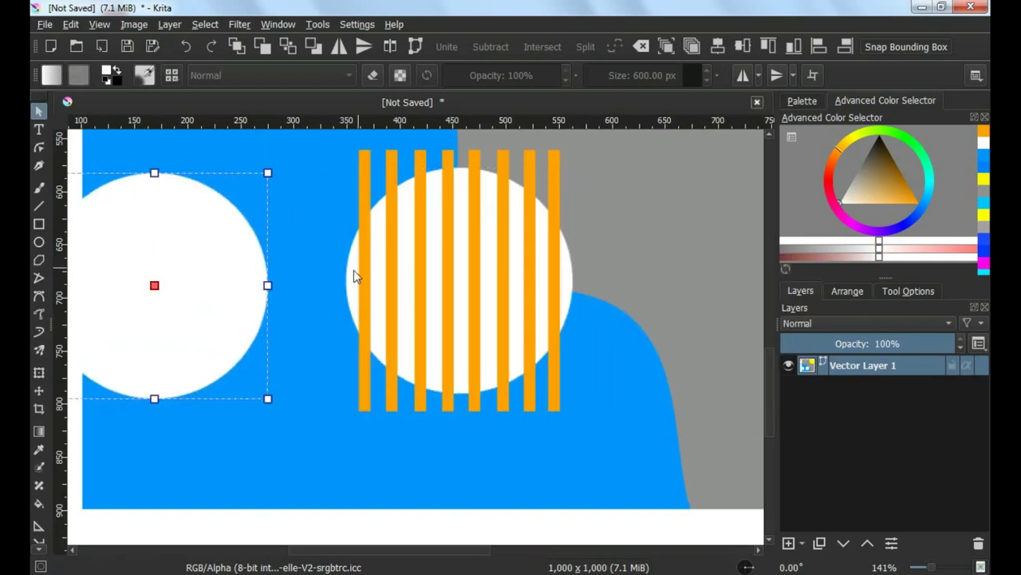
Subtract the united stripes from the white circle to slice it into strips.
{"action": "left_click", "coordinate": [353, 270]}
{"action": "left_click", "coordinate": [391, 154]}
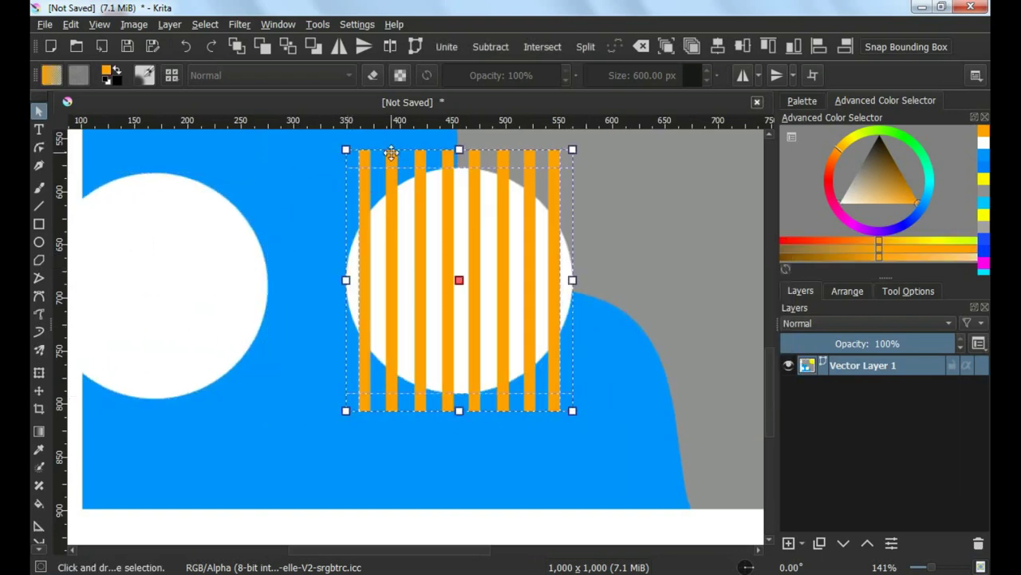
{"action": "left_click", "coordinate": [492, 48]}
{"action": "scroll", "coordinate": [665, 320], "scroll_direction": "down", "scroll_amount": 1}
Paste an orange copy of the left white circle, shrunk and centred inside it.
{"action": "left_click", "coordinate": [343, 259]}
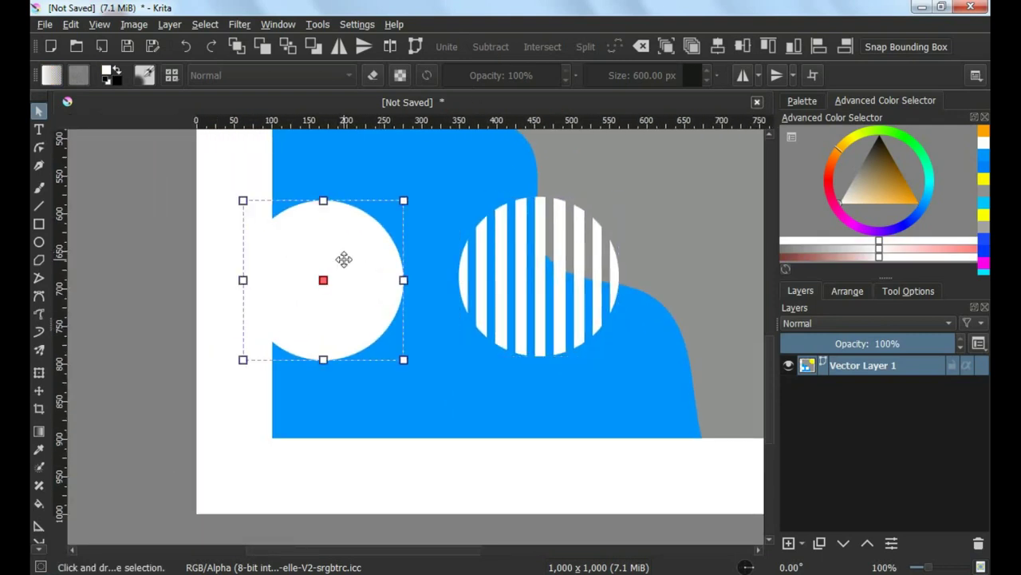
{"action": "right_click", "coordinate": [345, 266]}
{"action": "left_click", "coordinate": [363, 315]}
{"action": "right_click", "coordinate": [346, 254]}
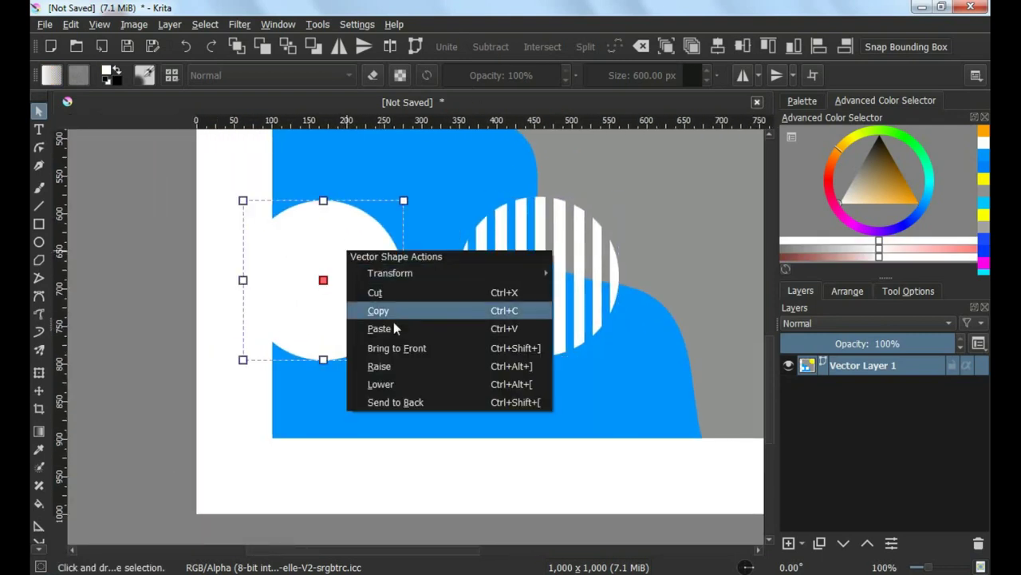
{"action": "left_click", "coordinate": [389, 323]}
{"action": "left_click", "coordinate": [918, 204]}
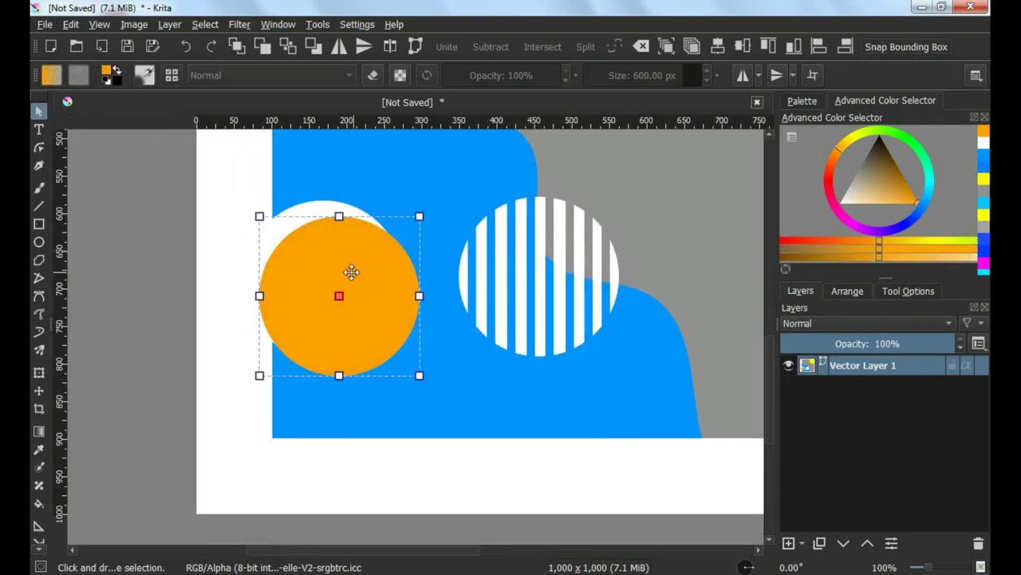
{"action": "scroll", "coordinate": [354, 271], "scroll_direction": "up", "scroll_amount": 1}
{"action": "left_click_drag", "start_coordinate": [443, 303], "coordinate": [426, 301]}
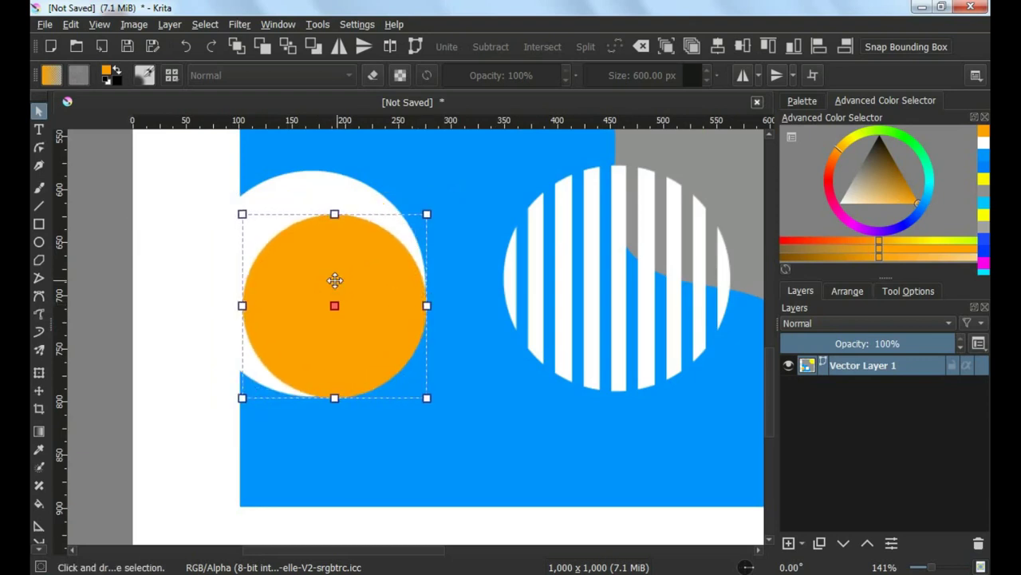
{"action": "mouse_move", "coordinate": [335, 280]}
{"action": "left_mouse_down"}
{"action": "mouse_move", "coordinate": [307, 255]}
{"action": "mouse_move", "coordinate": [314, 251]}
{"action": "left_mouse_up"}
Subtract the orange circle from the white circle to form a ring.
{"action": "scroll", "coordinate": [367, 256], "scroll_direction": "up", "scroll_amount": 1}
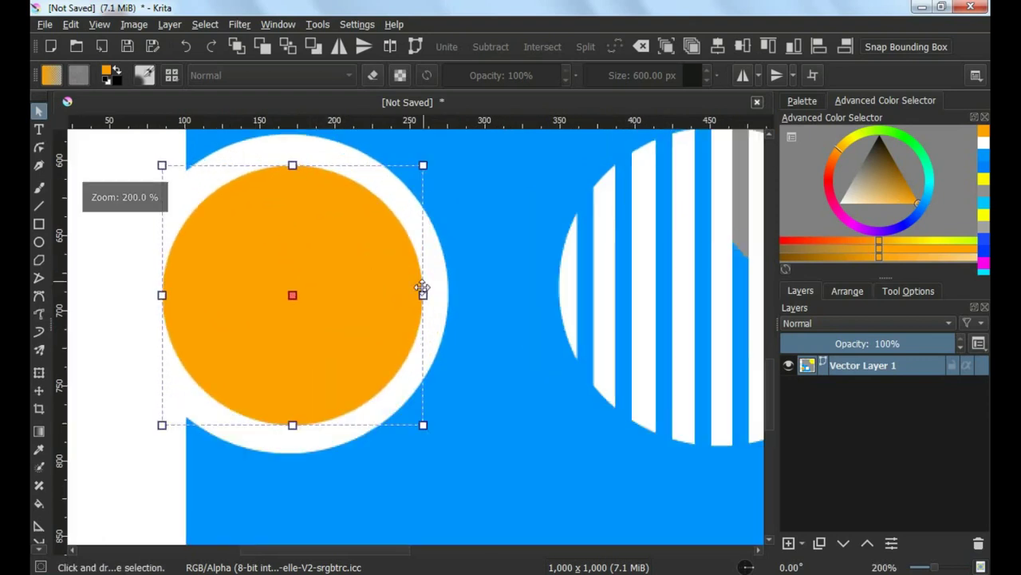
{"action": "left_click", "coordinate": [322, 139], "text": "shift"}
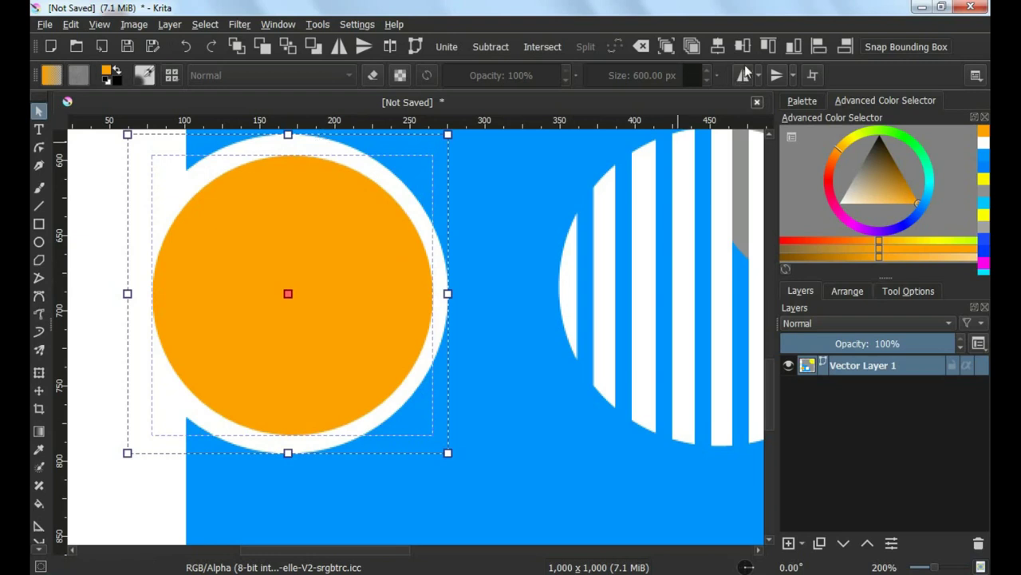
{"action": "scroll", "coordinate": [417, 175], "scroll_direction": "down", "scroll_amount": 1}
{"action": "left_click_drag", "start_coordinate": [381, 242], "coordinate": [465, 267]}
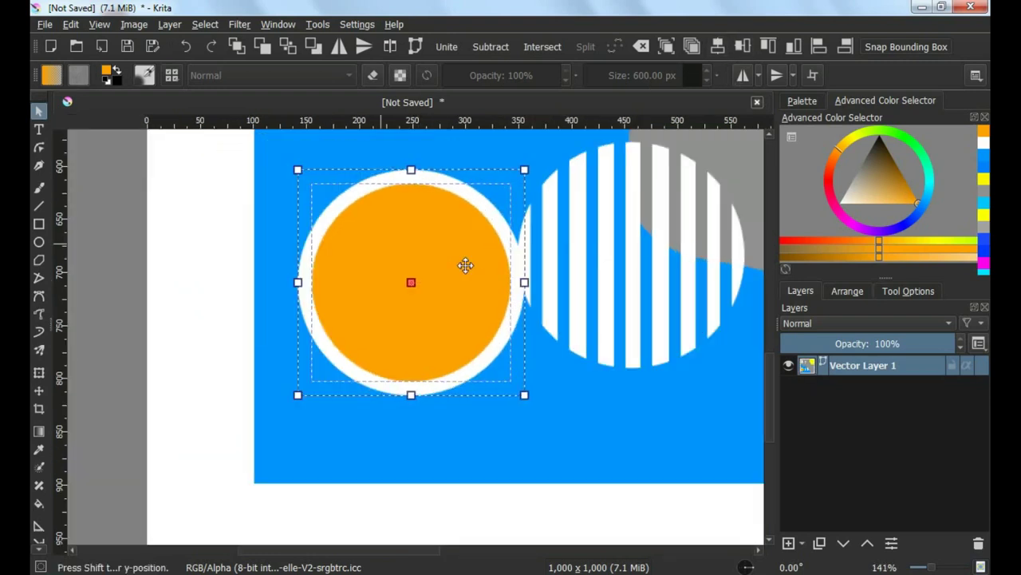
{"action": "left_click", "coordinate": [124, 260]}
{"action": "left_click_drag", "start_coordinate": [494, 212], "coordinate": [459, 231]}
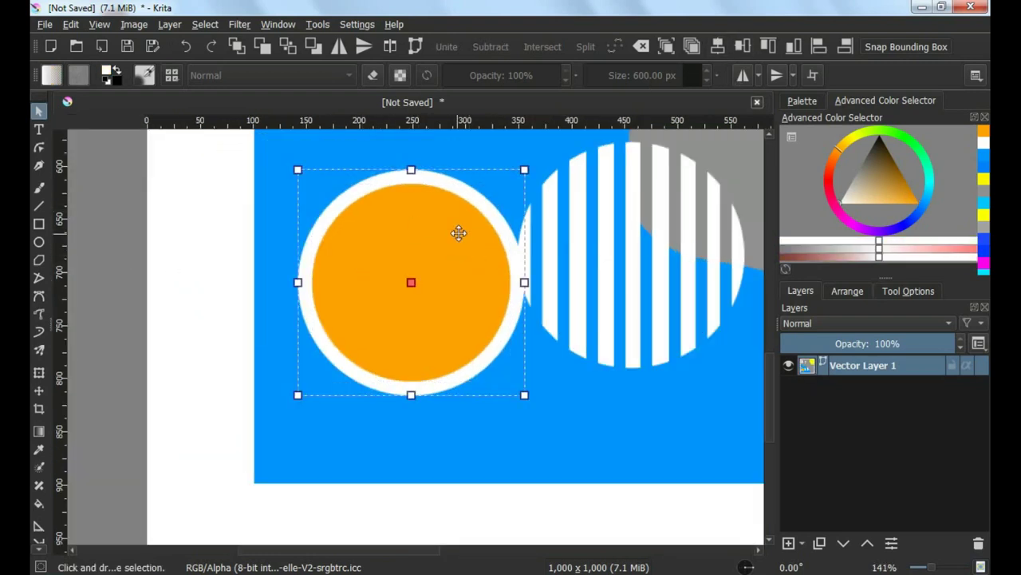
{"action": "left_click", "coordinate": [491, 47]}
{"action": "scroll", "coordinate": [456, 233], "scroll_direction": "down", "scroll_amount": 1}
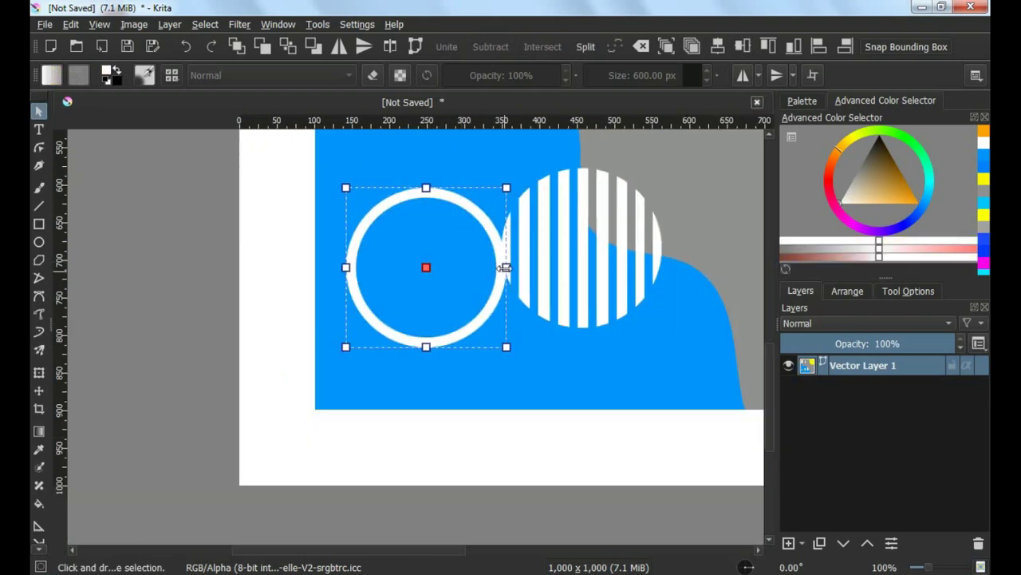
Place the ring over the striped circle, colour it yellow, and shift both left into the blob.
{"action": "left_click_drag", "start_coordinate": [487, 222], "coordinate": [663, 194]}
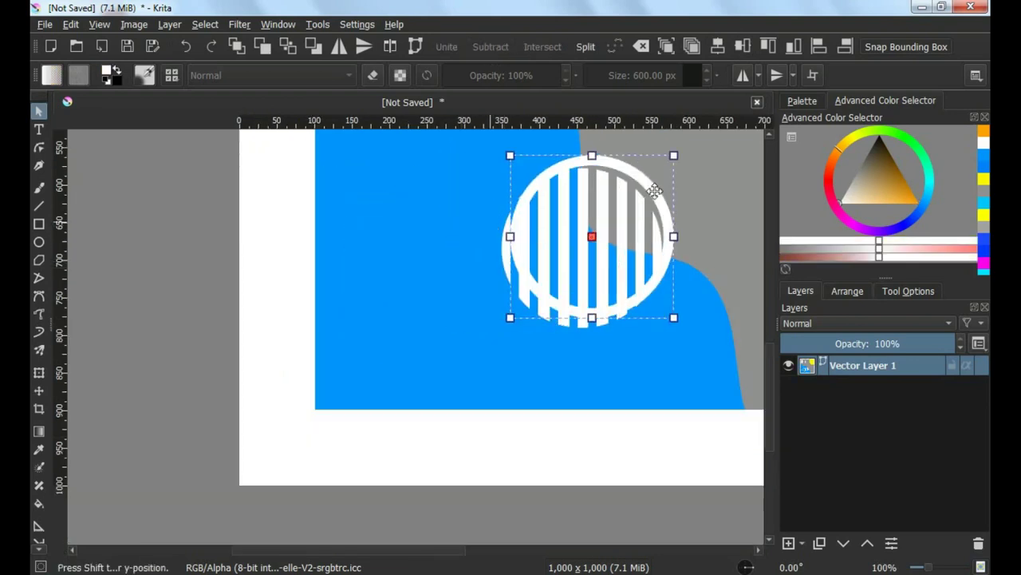
{"action": "left_click", "coordinate": [857, 138]}
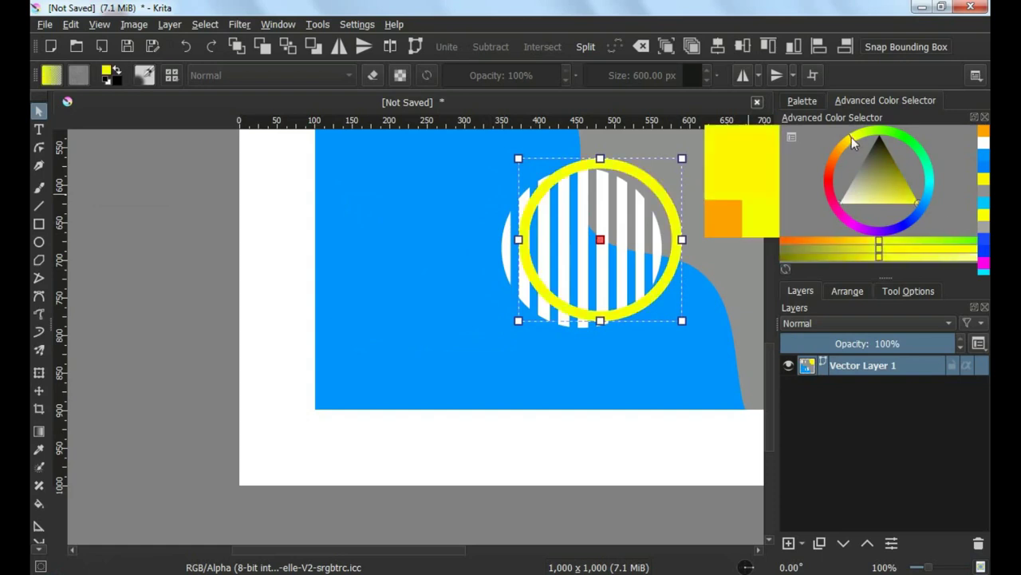
{"action": "scroll", "coordinate": [489, 338], "scroll_direction": "down", "scroll_amount": 1}
{"action": "left_click_drag", "start_coordinate": [228, 257], "coordinate": [585, 430]}
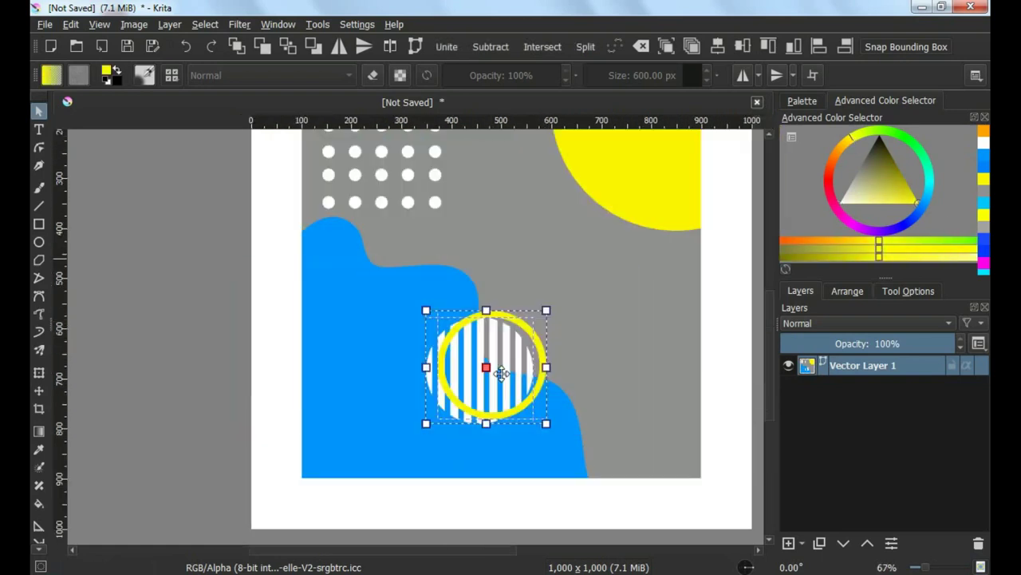
{"action": "left_click_drag", "start_coordinate": [506, 369], "coordinate": [396, 385]}
{"action": "scroll", "coordinate": [396, 385], "scroll_direction": "down", "scroll_amount": 1}
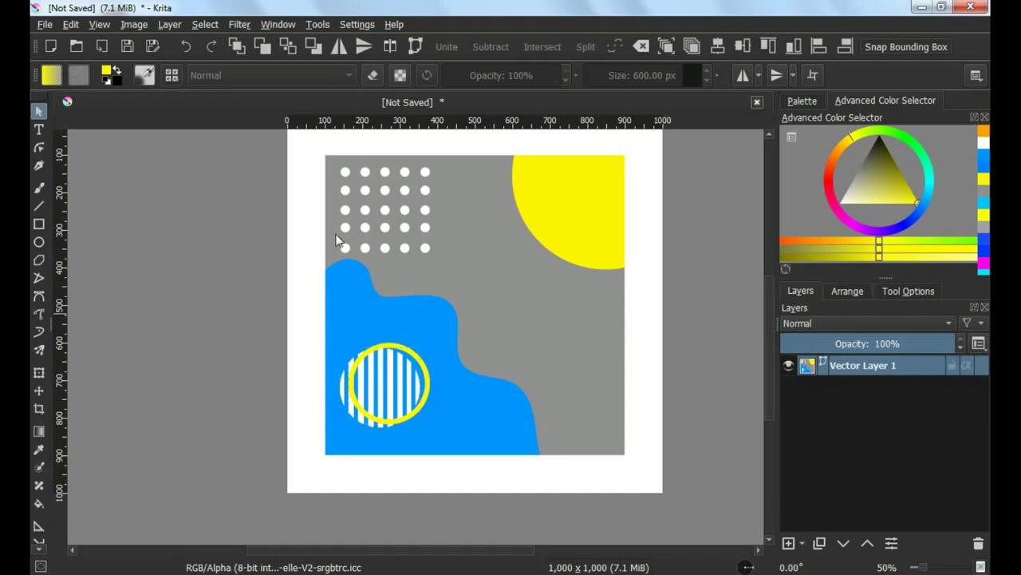
Paste a copy of the white dot grid and move it toward the lower right.
{"action": "left_click", "coordinate": [386, 219]}
{"action": "right_click", "coordinate": [392, 205]}
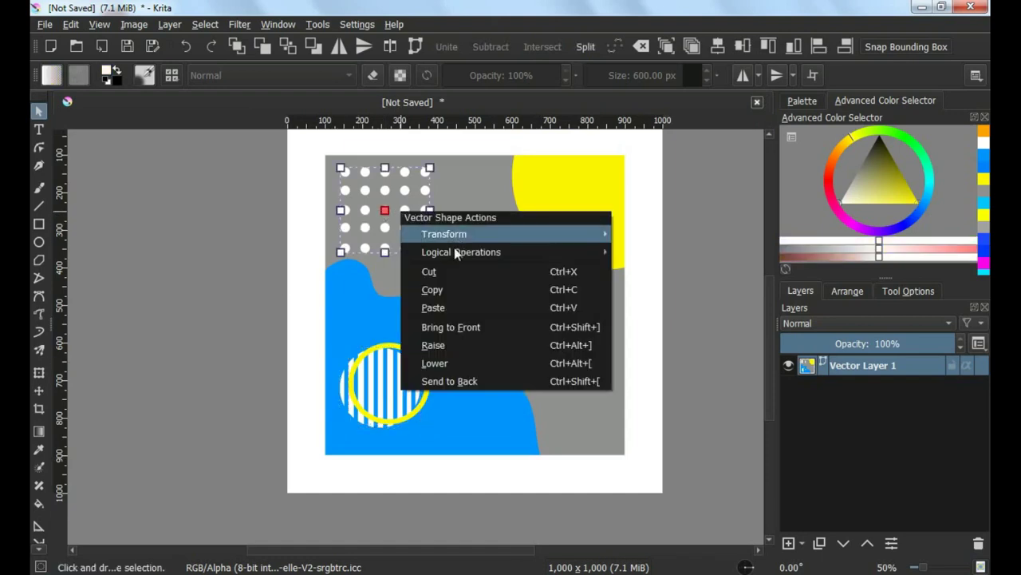
{"action": "left_click", "coordinate": [445, 306]}
{"action": "right_click", "coordinate": [453, 249]}
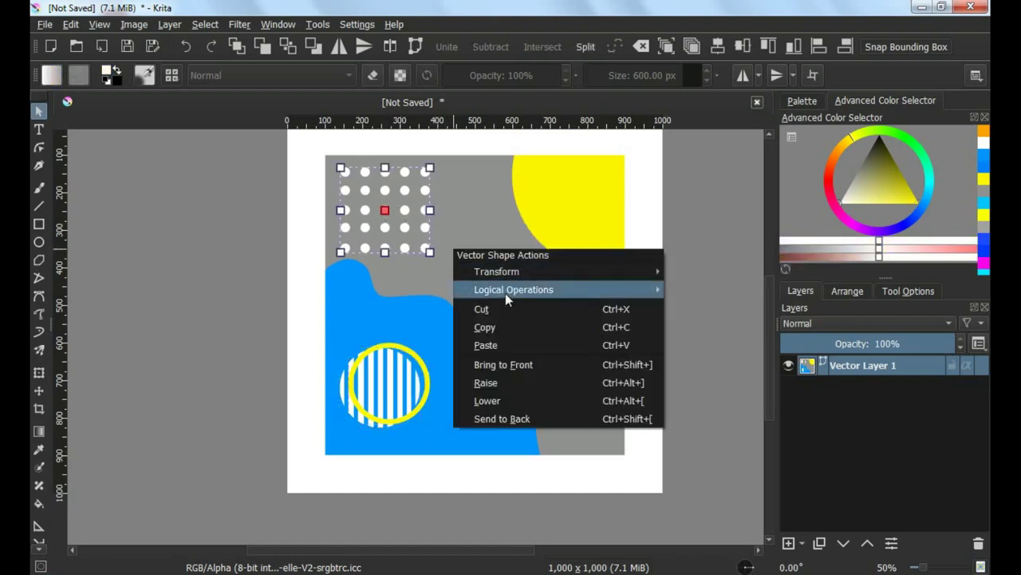
{"action": "left_click", "coordinate": [501, 345]}
{"action": "mouse_move", "coordinate": [522, 237]}
{"action": "left_mouse_down"}
{"action": "mouse_move", "coordinate": [596, 330]}
{"action": "mouse_move", "coordinate": [596, 349]}
{"action": "mouse_move", "coordinate": [569, 308]}
{"action": "left_mouse_up"}
Deselect the pasted dot grid and bring up the grey panel's shape actions.
{"action": "scroll", "coordinate": [596, 348], "scroll_direction": "up", "scroll_amount": 2}
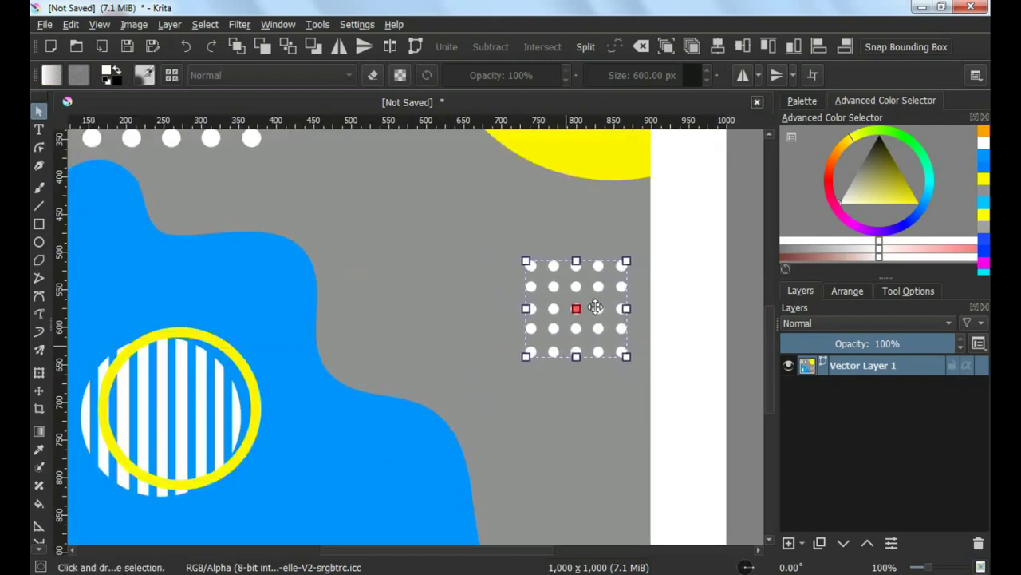
{"action": "scroll", "coordinate": [510, 289], "scroll_direction": "down", "scroll_amount": 3}
{"action": "left_click", "coordinate": [470, 293]}
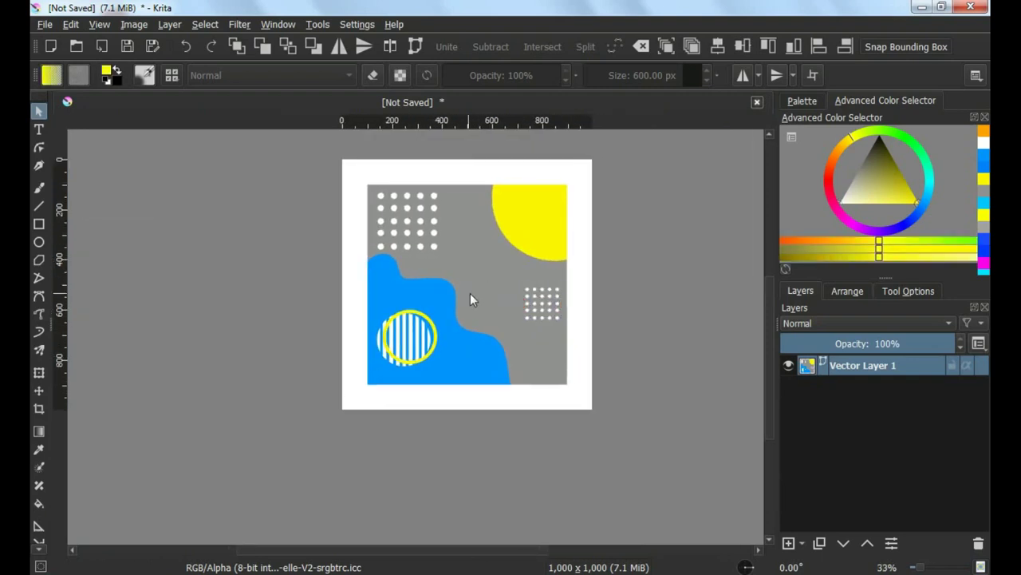
{"action": "scroll", "coordinate": [478, 280], "scroll_direction": "up", "scroll_amount": 1}
{"action": "scroll", "coordinate": [384, 349], "scroll_direction": "up", "scroll_amount": 1}
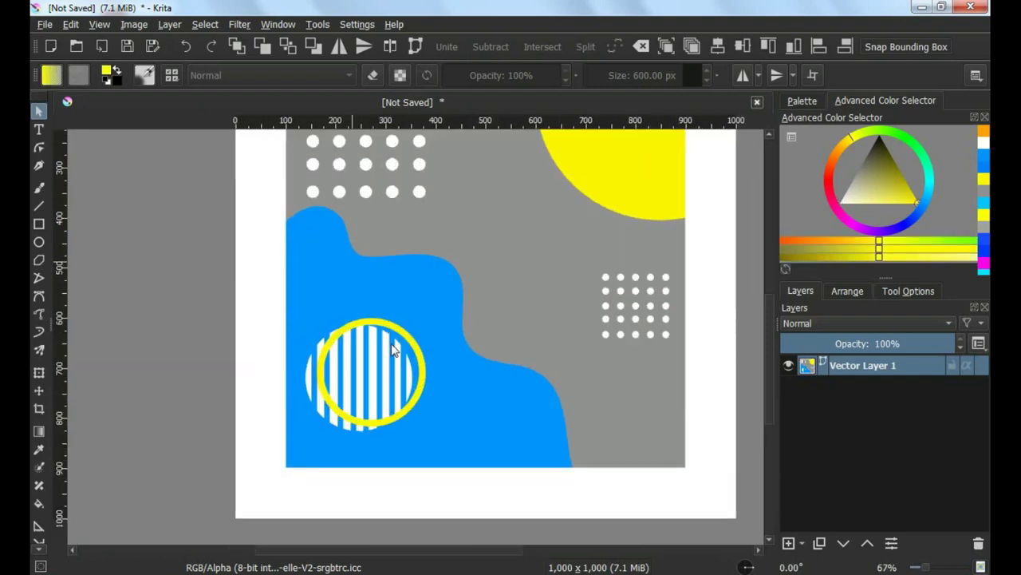
{"action": "scroll", "coordinate": [451, 274], "scroll_direction": "down", "scroll_amount": 1}
{"action": "right_click", "coordinate": [477, 254]}
Paste a copy of the grey panel, align its left and top edges, and stretch it to the page edge.
{"action": "left_click", "coordinate": [509, 310]}
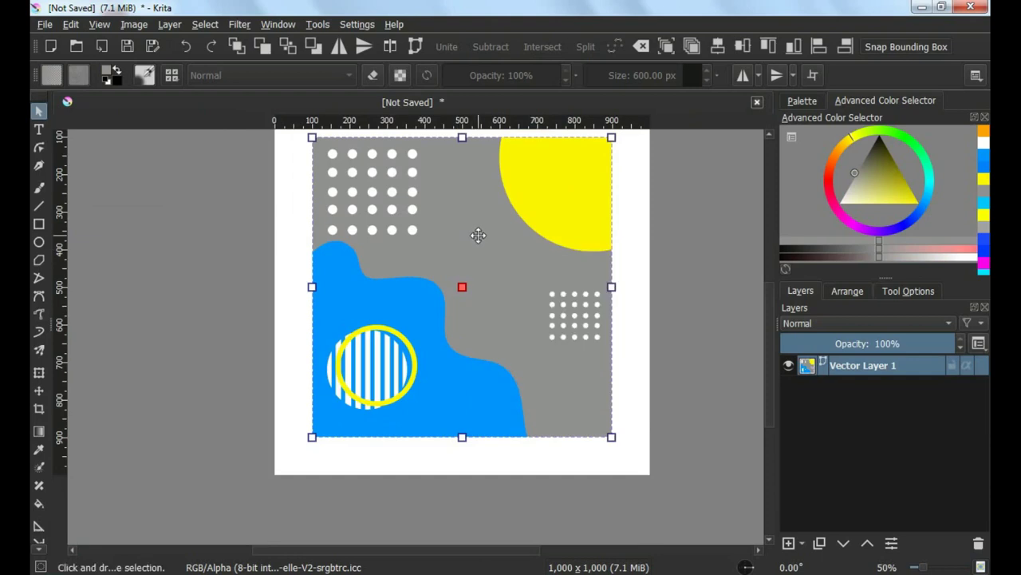
{"action": "right_click", "coordinate": [474, 231]}
{"action": "left_click", "coordinate": [506, 306]}
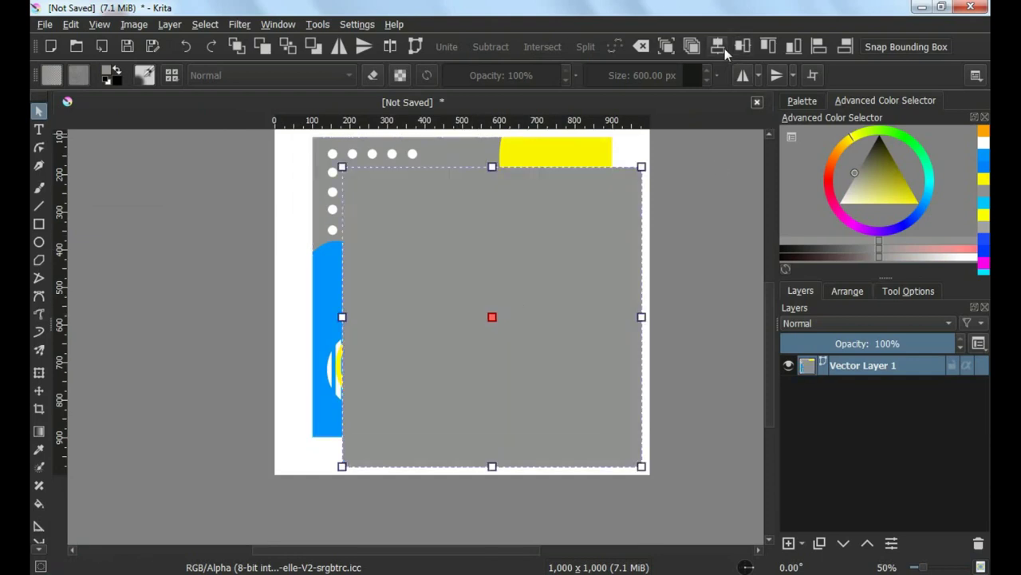
{"action": "left_click", "coordinate": [724, 48]}
{"action": "left_click", "coordinate": [794, 46]}
{"action": "scroll", "coordinate": [612, 300], "scroll_direction": "up", "scroll_amount": 1}
{"action": "scroll", "coordinate": [612, 299], "scroll_direction": "up", "scroll_amount": 1}
{"action": "left_click_drag", "start_coordinate": [611, 274], "coordinate": [688, 260]}
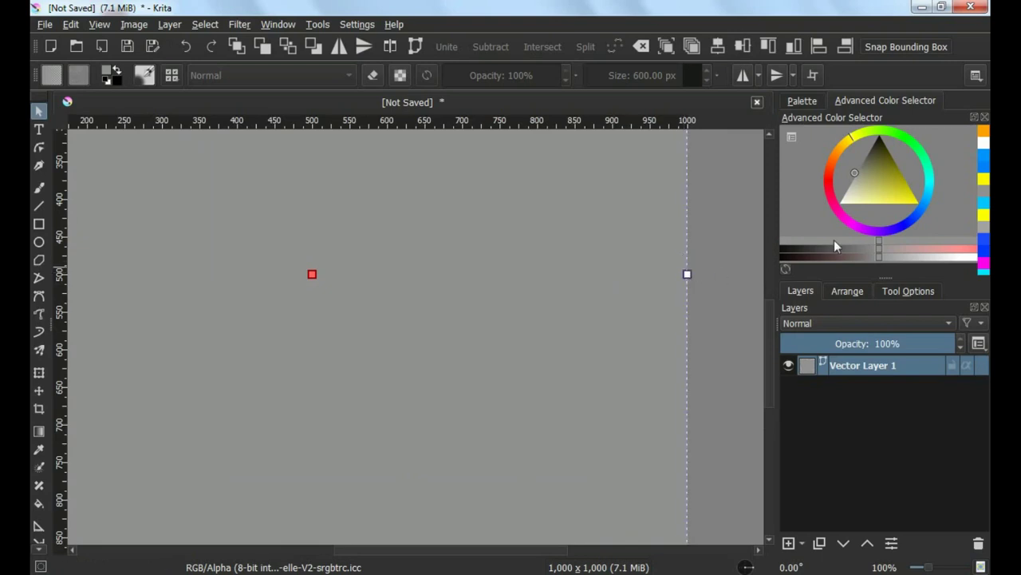
Fill the panel copy bright yellow and send it behind all other shapes.
{"action": "left_click_drag", "start_coordinate": [886, 188], "coordinate": [990, 250]}
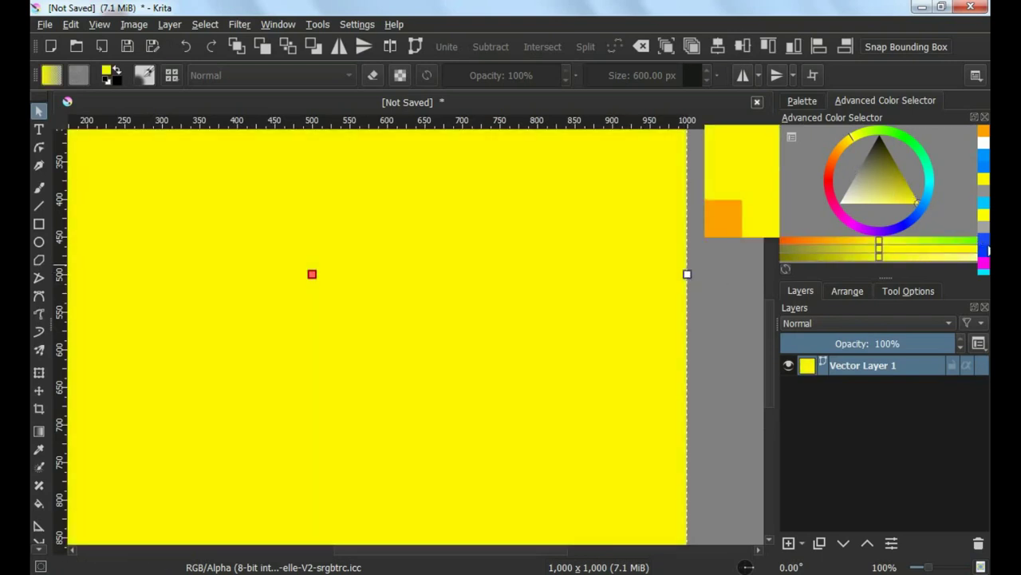
{"action": "scroll", "coordinate": [500, 210], "scroll_direction": "down", "scroll_amount": 3}
{"action": "scroll", "coordinate": [479, 261], "scroll_direction": "up", "scroll_amount": 1}
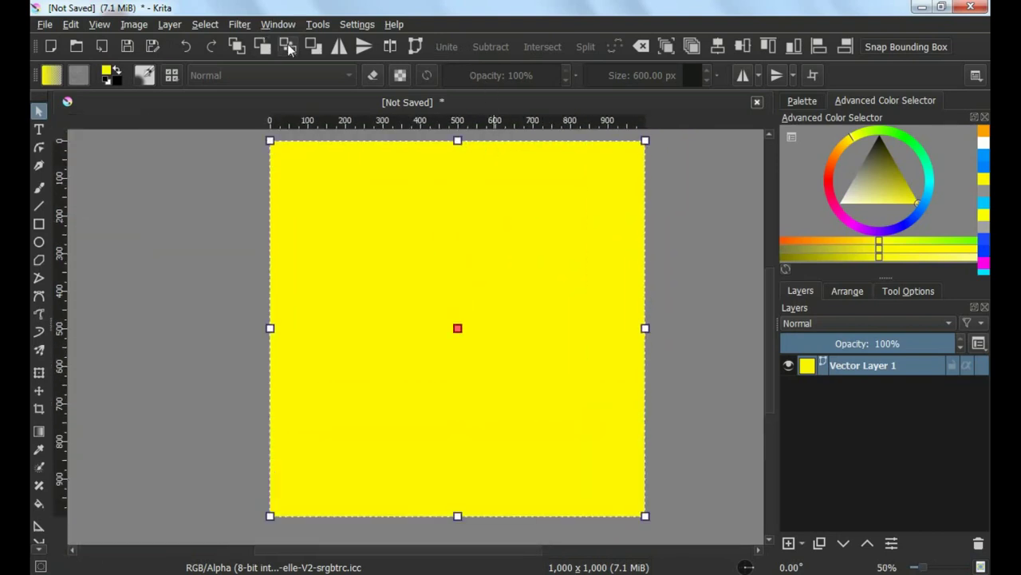
{"action": "left_click", "coordinate": [289, 48]}
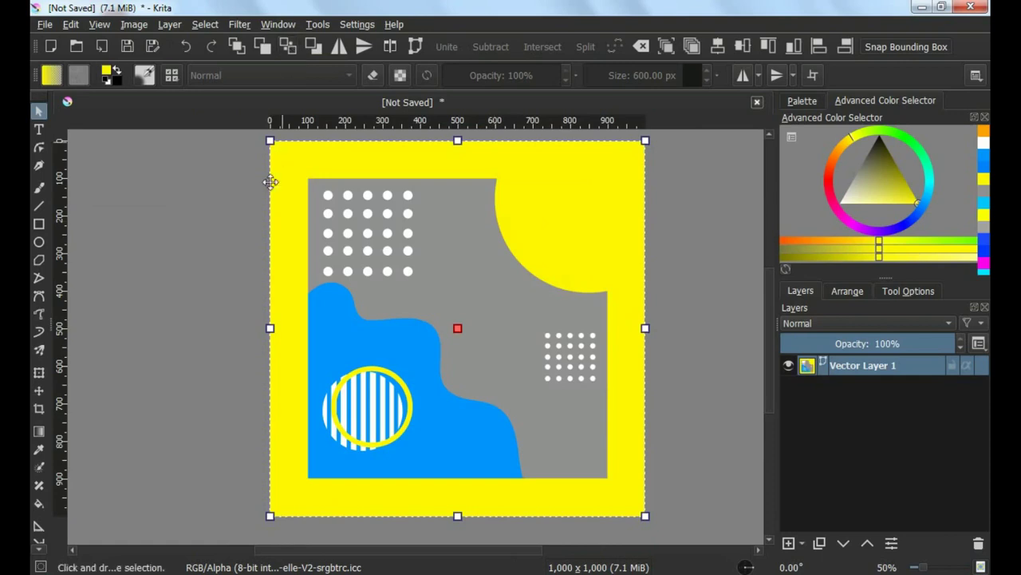
{"action": "left_click", "coordinate": [554, 226]}
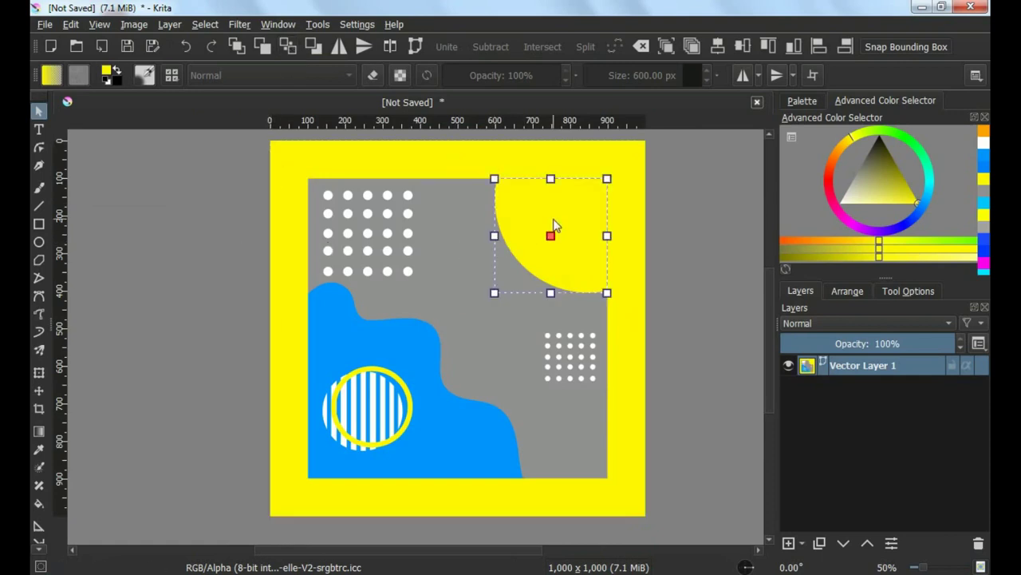
Recolour the top-right quarter circle magenta.
{"action": "left_click", "coordinate": [852, 225]}
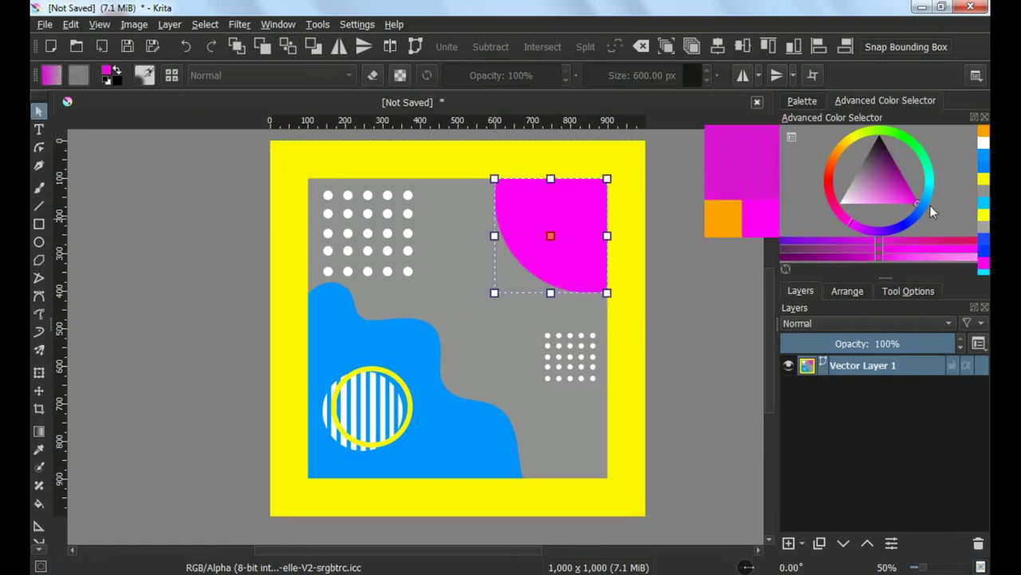
{"action": "left_click", "coordinate": [852, 229]}
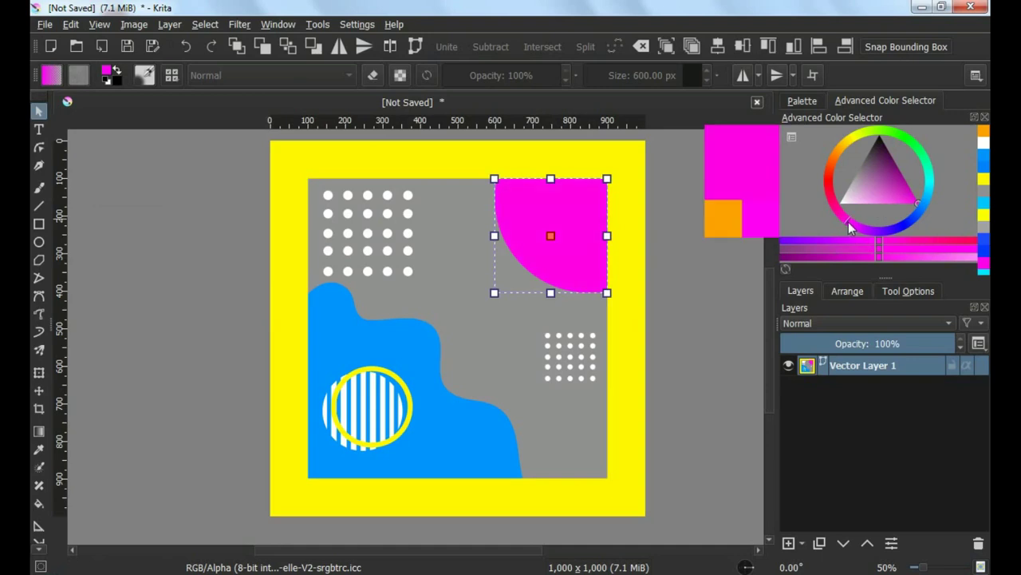
{"action": "scroll", "coordinate": [623, 237], "scroll_direction": "up", "scroll_amount": 2}
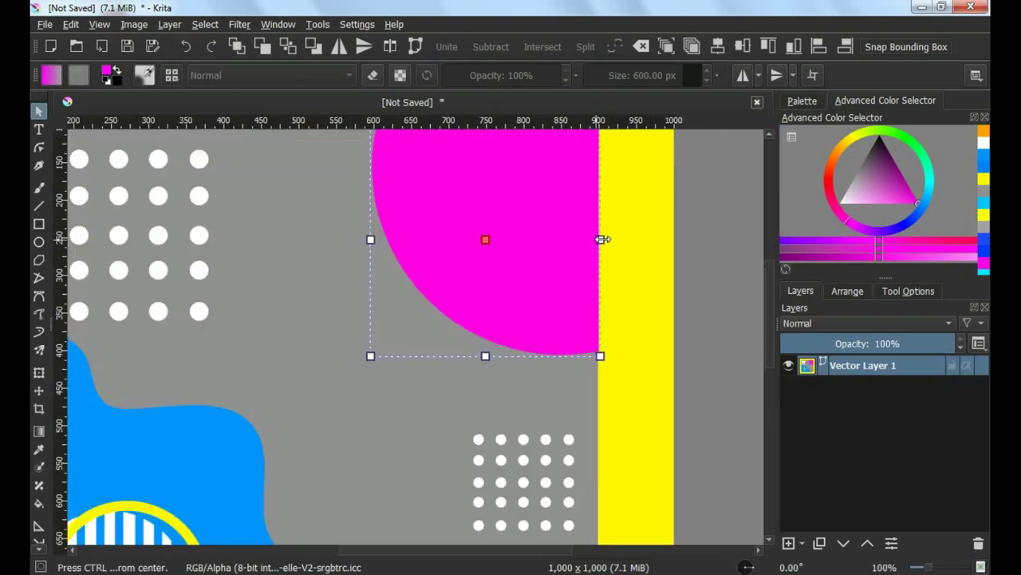
{"action": "scroll", "coordinate": [243, 409], "scroll_direction": "down", "scroll_amount": 1}
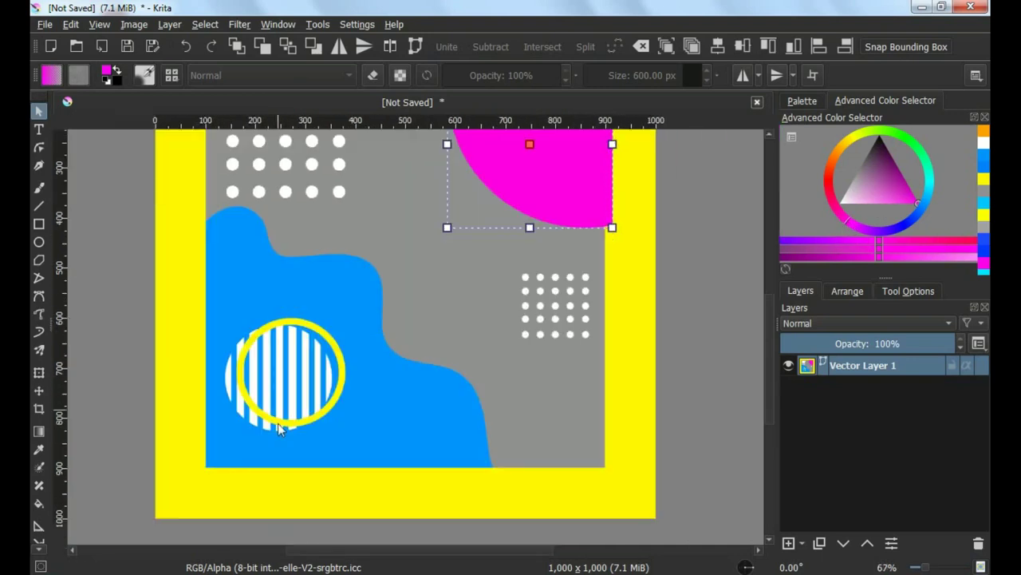
Extend the blue blob's bottom edge slightly further down.
{"action": "left_click", "coordinate": [284, 466]}
{"action": "scroll", "coordinate": [284, 468], "scroll_direction": "up", "scroll_amount": 1}
{"action": "left_click_drag", "start_coordinate": [378, 468], "coordinate": [381, 482]}
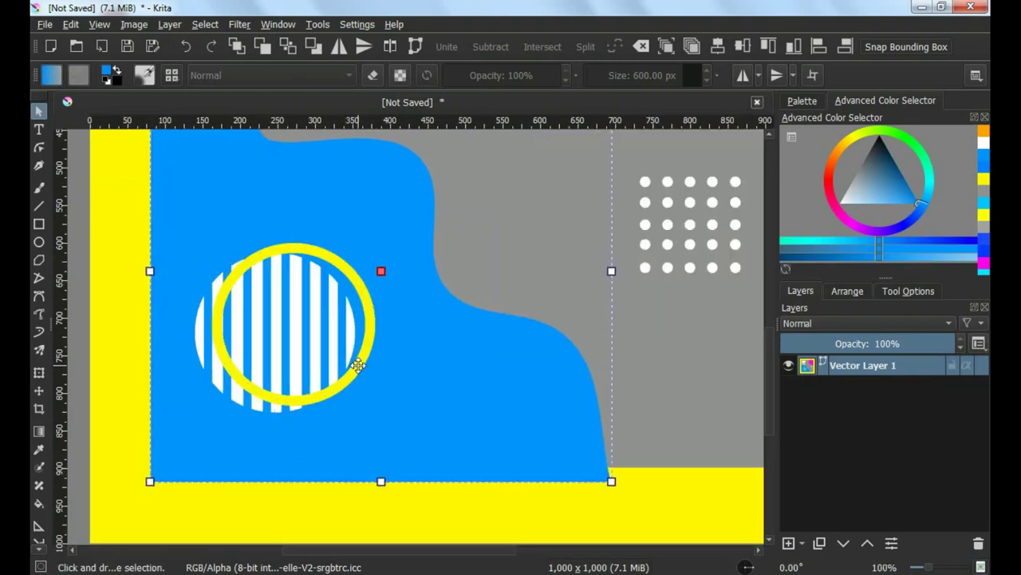
{"action": "scroll", "coordinate": [357, 365], "scroll_direction": "down", "scroll_amount": 1}
{"action": "left_click", "coordinate": [152, 335]}
{"action": "scroll", "coordinate": [364, 339], "scroll_direction": "down", "scroll_amount": 1}
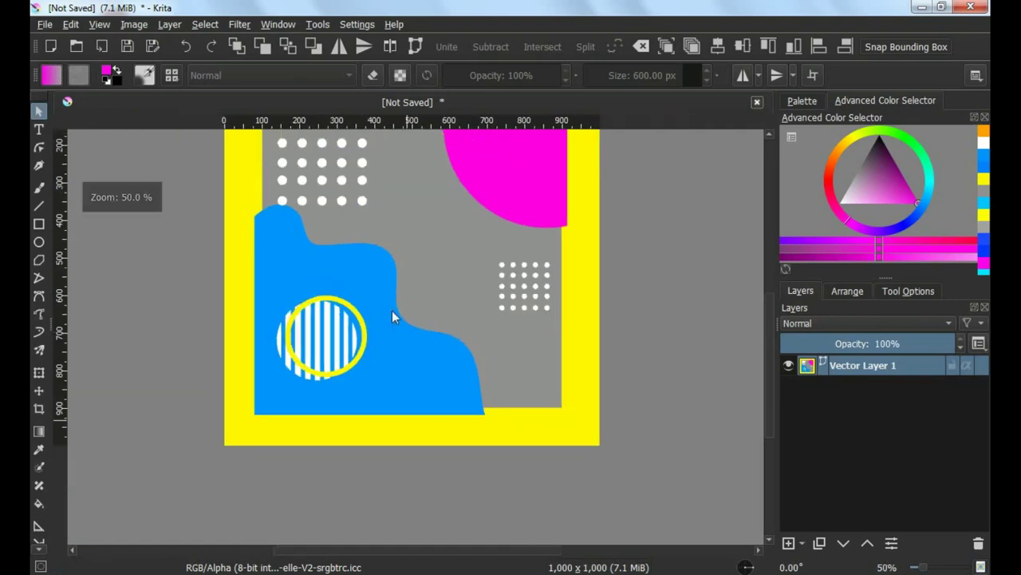
{"action": "left_click", "coordinate": [366, 386]}
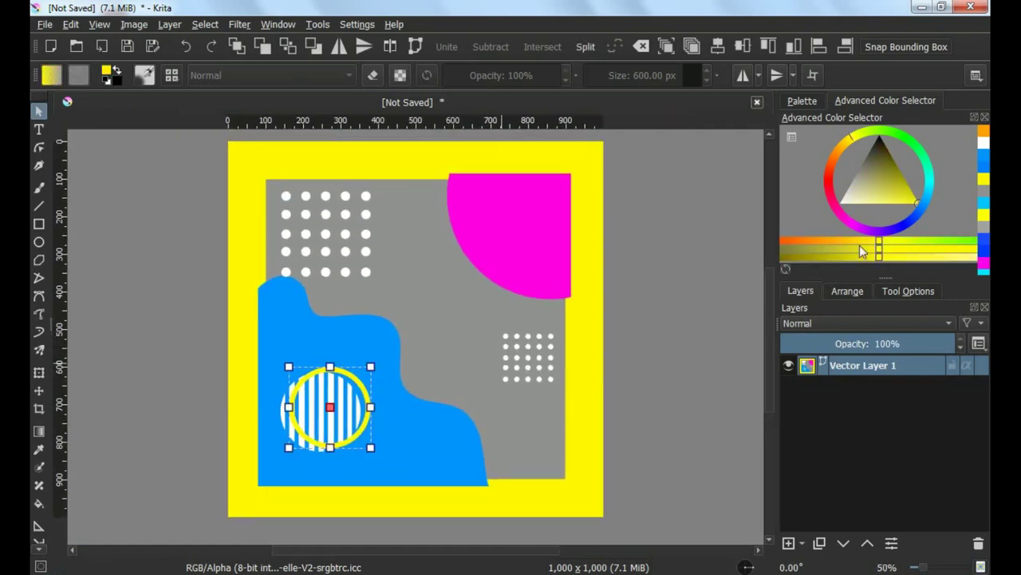
Make the striped circle's ring cyan and nudge the top-left dot grid slightly up and left.
{"action": "left_click", "coordinate": [932, 180]}
{"action": "left_click", "coordinate": [170, 309]}
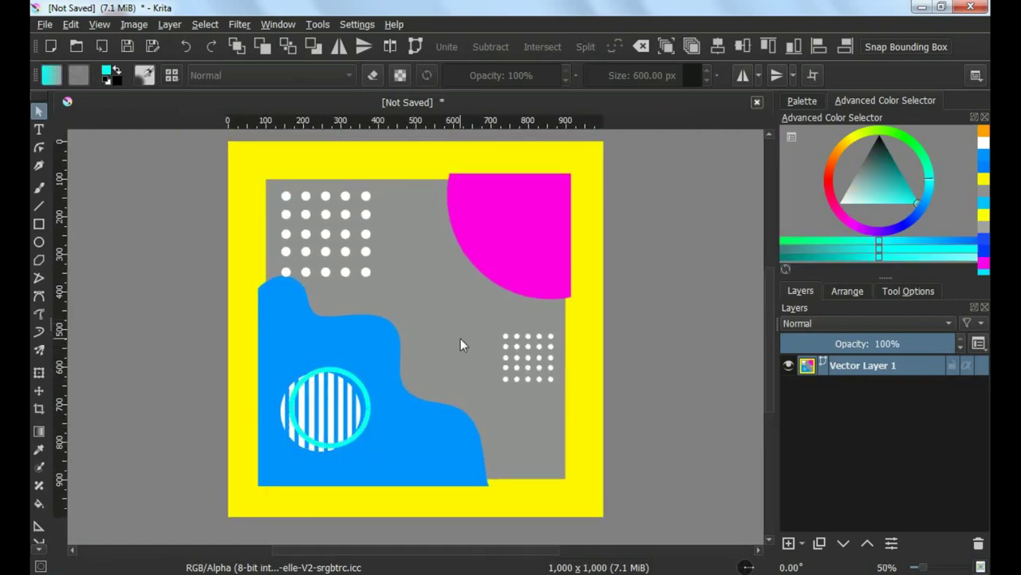
{"action": "left_click", "coordinate": [358, 263]}
{"action": "scroll", "coordinate": [358, 265], "scroll_direction": "up", "scroll_amount": 1}
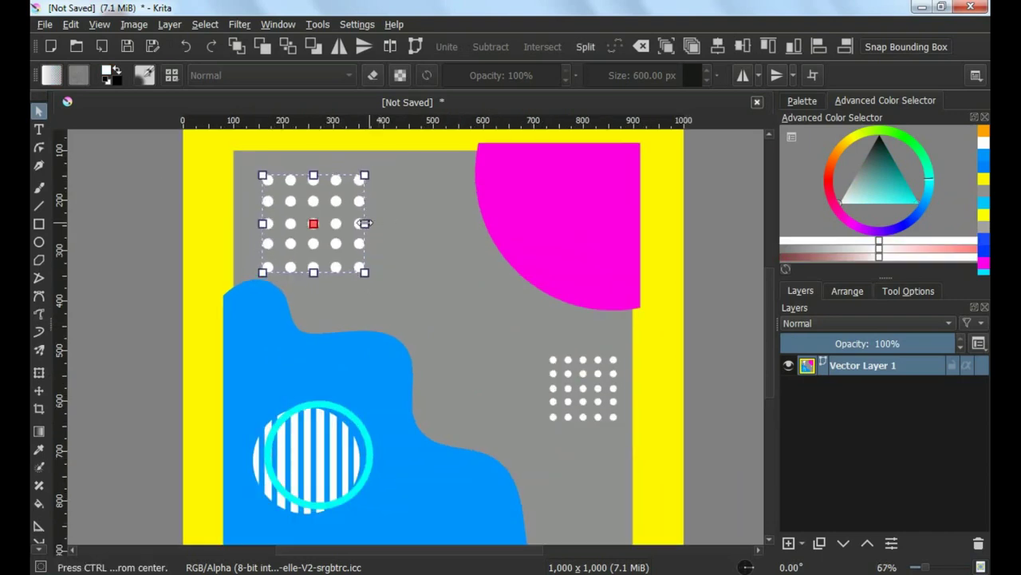
{"action": "left_click_drag", "start_coordinate": [335, 225], "coordinate": [323, 216]}
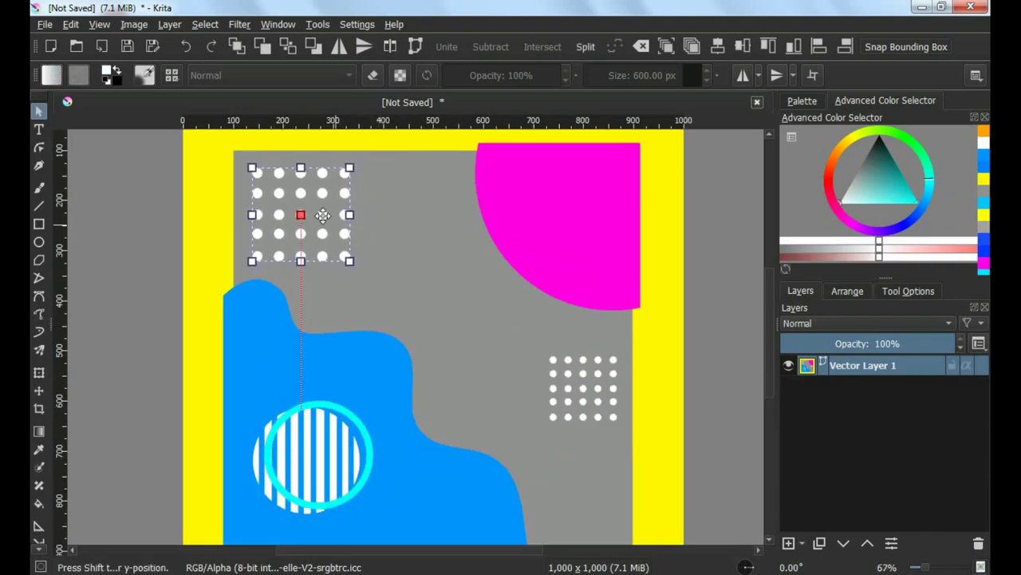
{"action": "scroll", "coordinate": [373, 249], "scroll_direction": "down", "scroll_amount": 1}
{"action": "left_click", "coordinate": [379, 251]}
{"action": "scroll", "coordinate": [399, 268], "scroll_direction": "down", "scroll_amount": 1}
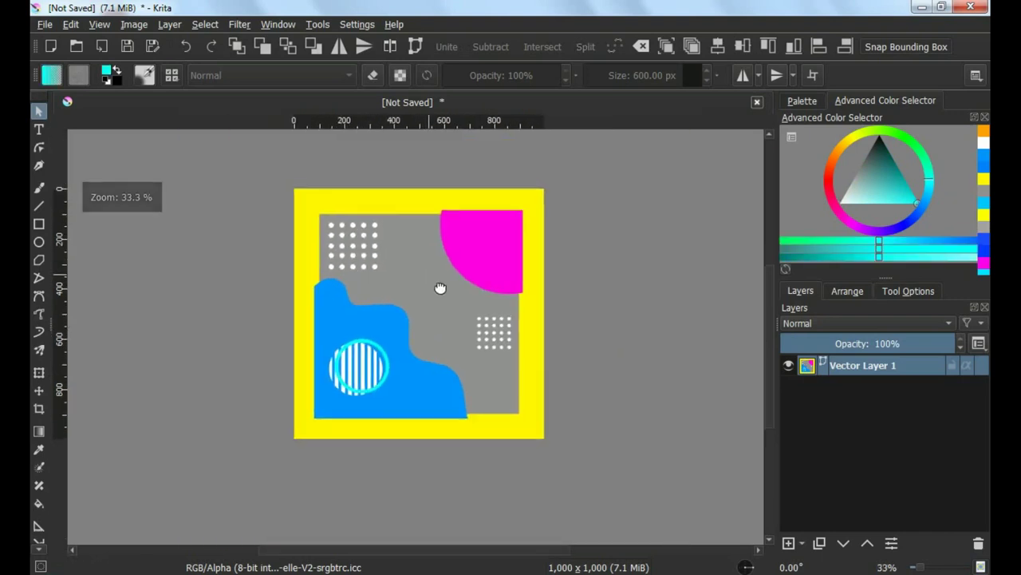
{"action": "left_click", "coordinate": [169, 24]}
{"action": "mouse_move", "coordinate": [206, 115]}
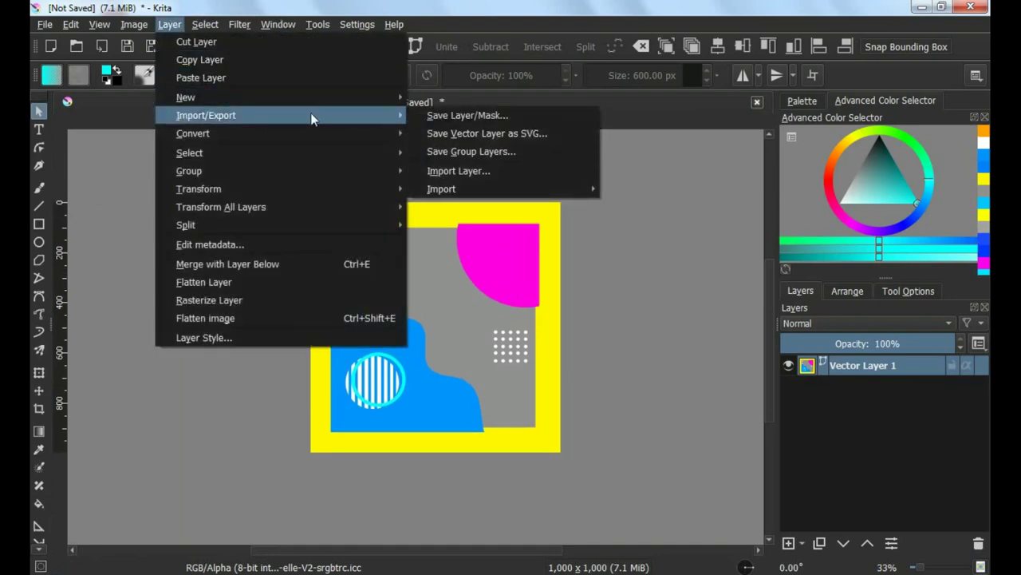
Import FOTO 4.png as a new layer.
{"action": "left_click", "coordinate": [486, 170]}
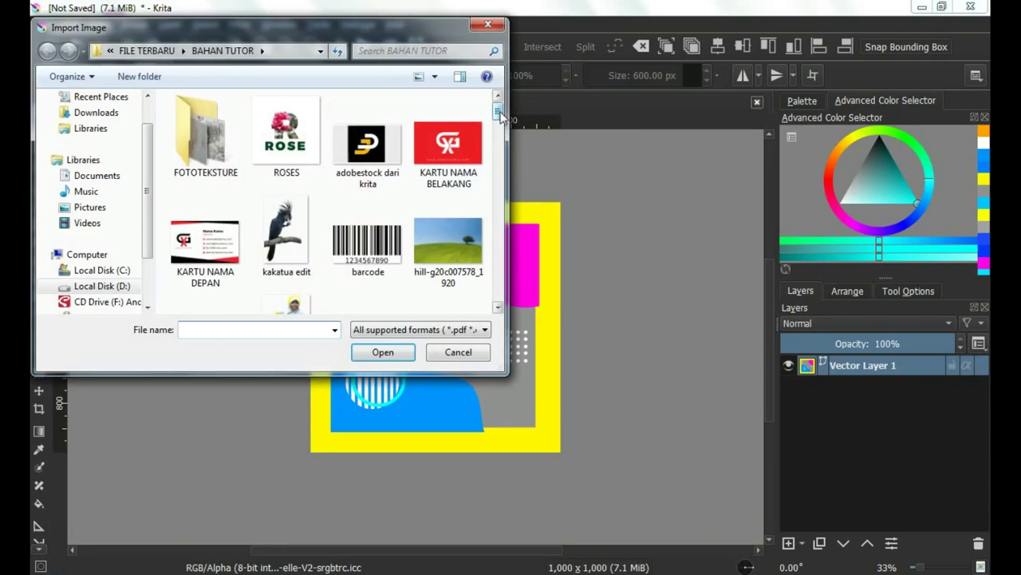
{"action": "left_click_drag", "start_coordinate": [499, 114], "coordinate": [498, 232]}
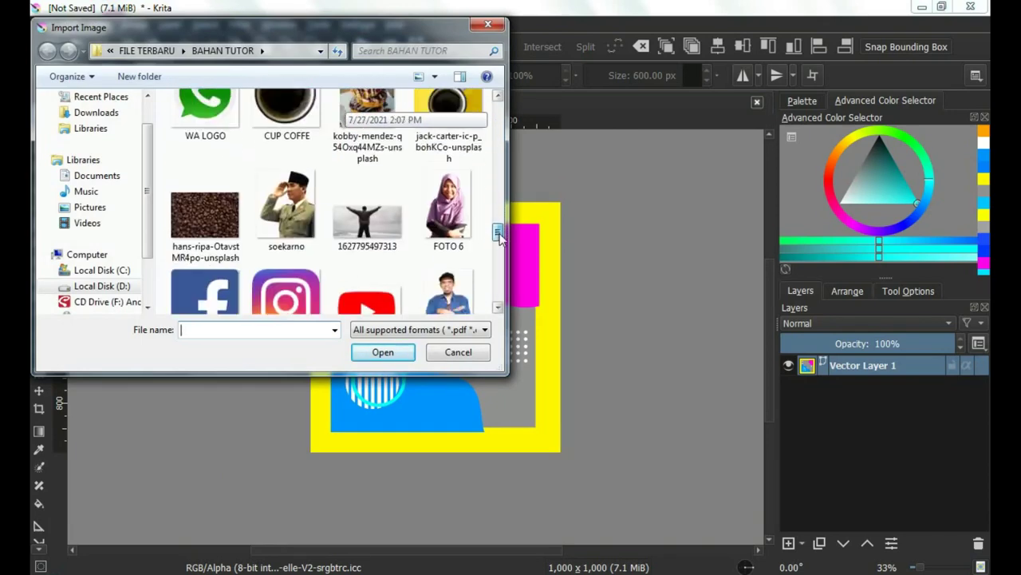
{"action": "left_click", "coordinate": [453, 292]}
{"action": "left_click", "coordinate": [383, 352]}
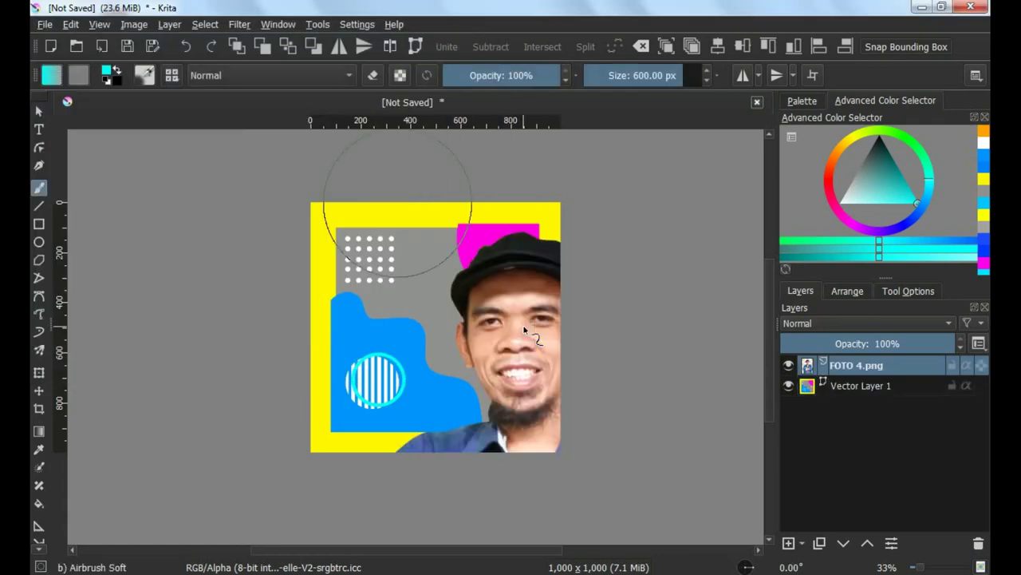
{"action": "scroll", "coordinate": [523, 327], "scroll_direction": "down", "scroll_amount": 2}
Scale the photo down and move it into the lower middle of the yellow frame.
{"action": "left_click", "coordinate": [40, 371]}
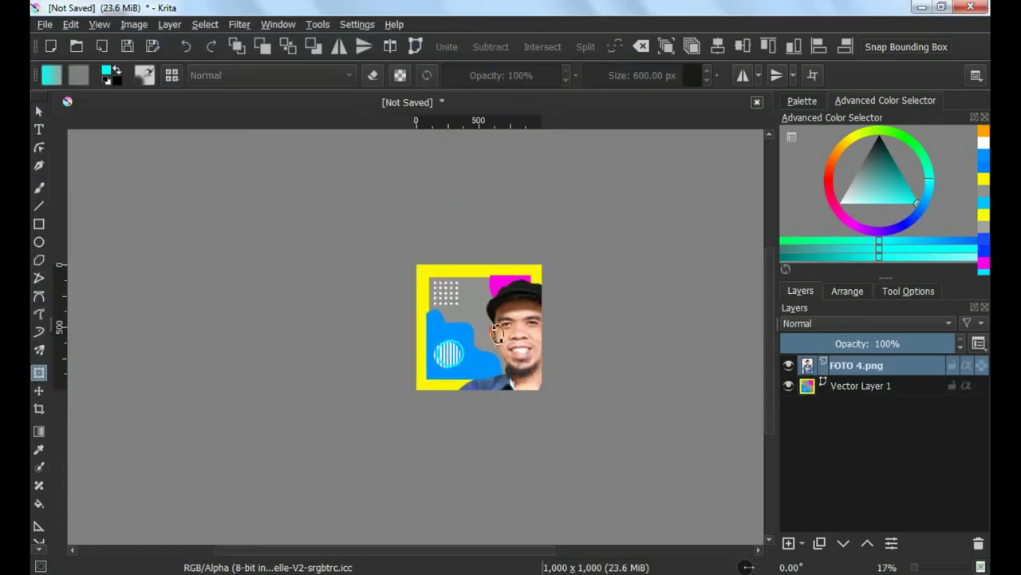
{"action": "left_click_drag", "start_coordinate": [626, 414], "coordinate": [519, 390]}
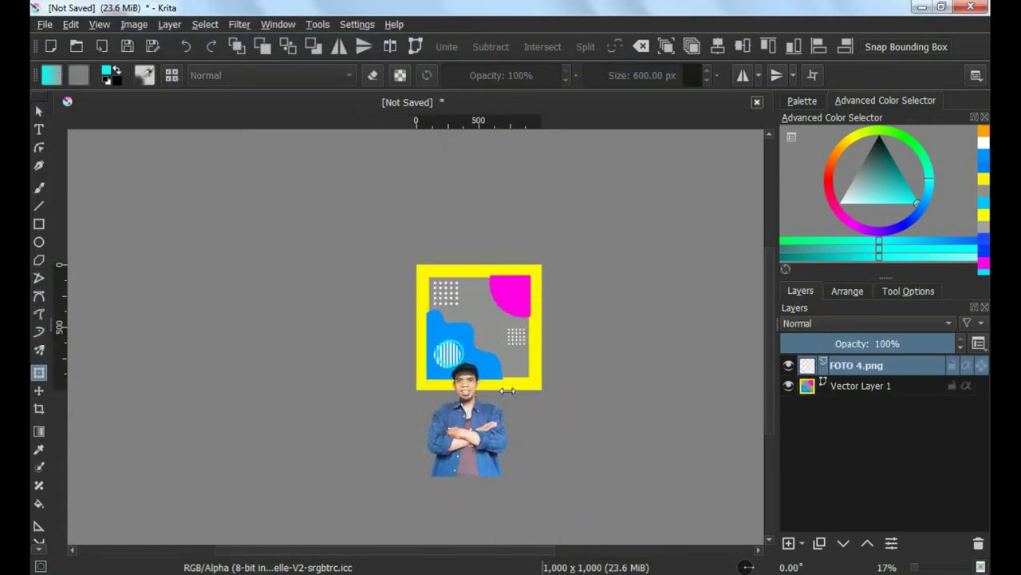
{"action": "scroll", "coordinate": [492, 385], "scroll_direction": "up", "scroll_amount": 1}
{"action": "mouse_move", "coordinate": [497, 435]}
{"action": "left_mouse_down"}
{"action": "mouse_move", "coordinate": [523, 325]}
{"action": "mouse_move", "coordinate": [442, 360]}
{"action": "mouse_move", "coordinate": [381, 356]}
{"action": "left_mouse_up"}
{"action": "scroll", "coordinate": [519, 327], "scroll_direction": "up", "scroll_amount": 1}
{"action": "scroll", "coordinate": [522, 334], "scroll_direction": "up", "scroll_amount": 1}
{"action": "key", "text": "Return"}
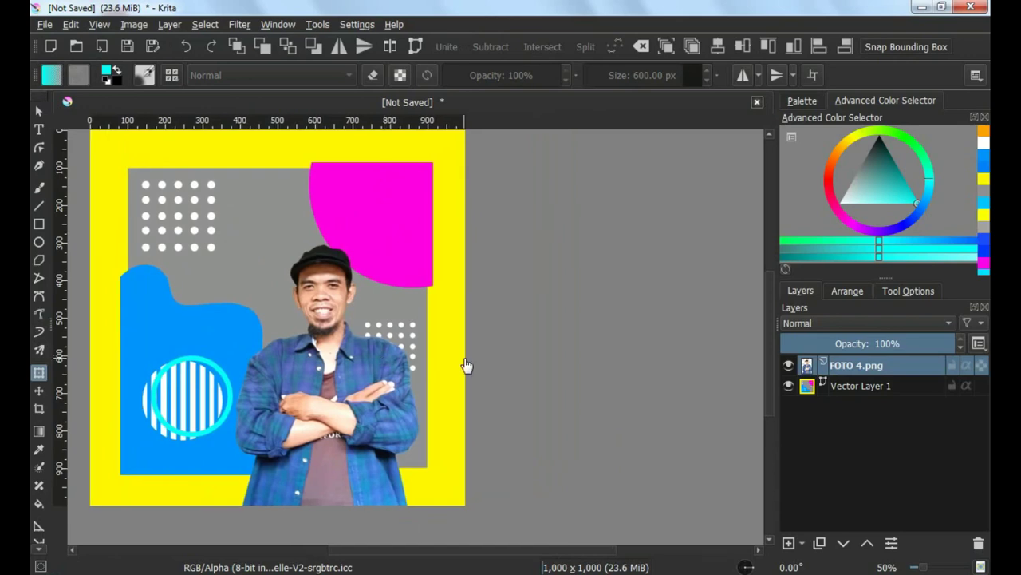
Give the photo layer a white Stroke style: Normal blend, 100% opacity, 16 px size.
{"action": "right_click", "coordinate": [822, 370]}
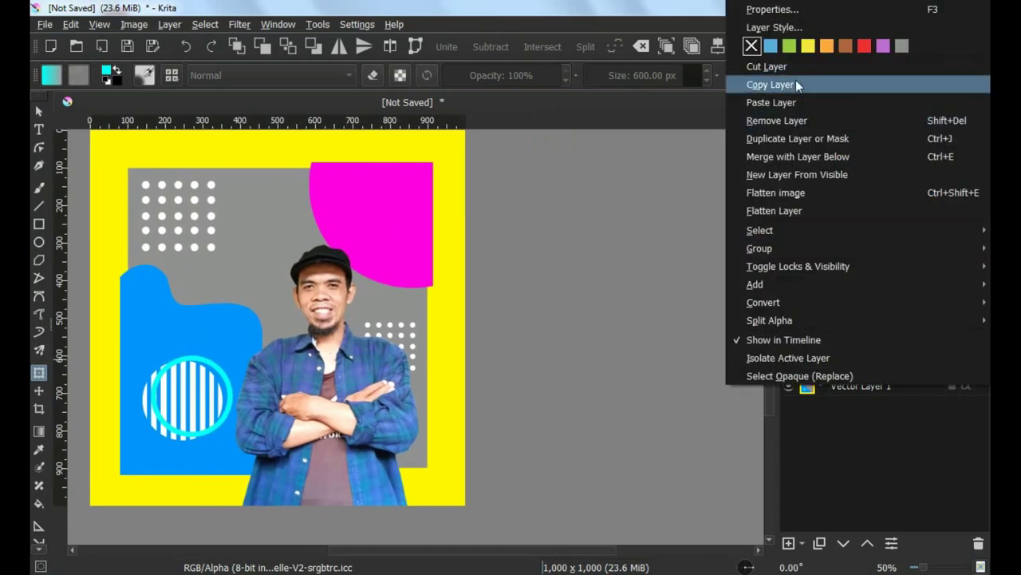
{"action": "left_click", "coordinate": [774, 28]}
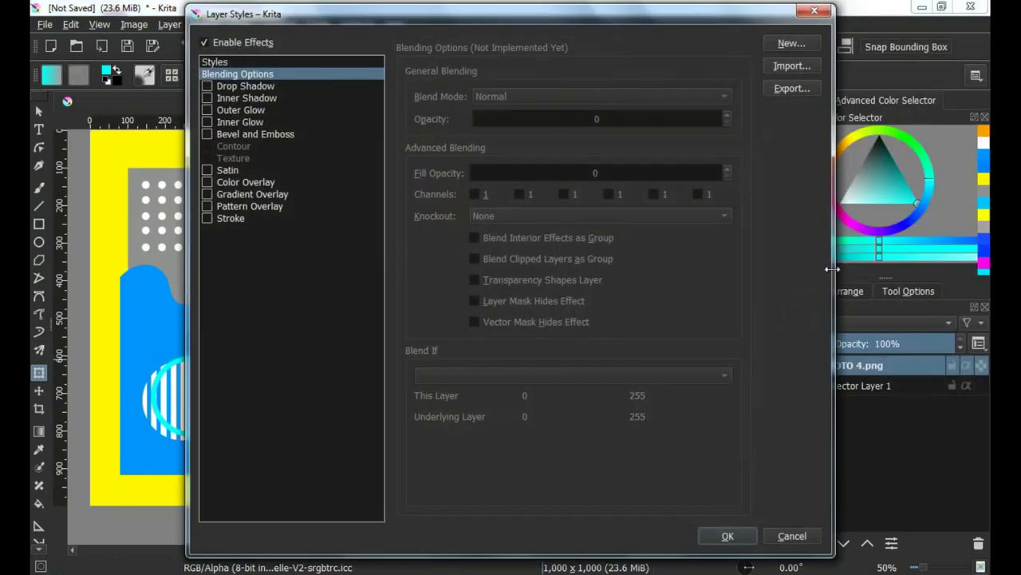
{"action": "left_click_drag", "start_coordinate": [832, 269], "coordinate": [508, 272]}
{"action": "mouse_move", "coordinate": [406, 19]}
{"action": "left_mouse_down"}
{"action": "mouse_move", "coordinate": [685, 22]}
{"action": "mouse_move", "coordinate": [626, 35]}
{"action": "left_mouse_up"}
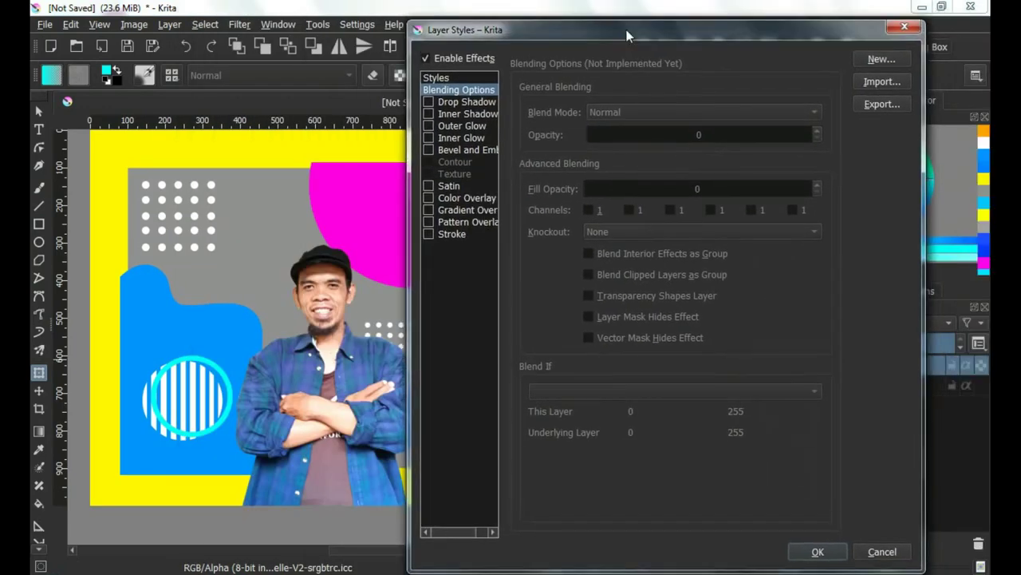
{"action": "left_click", "coordinate": [436, 236]}
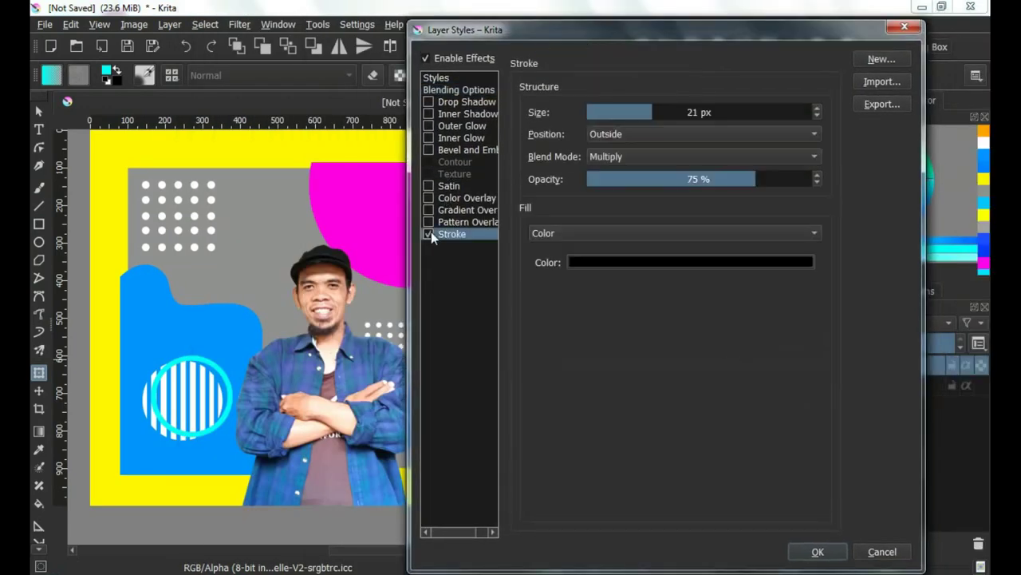
{"action": "left_click", "coordinate": [687, 264]}
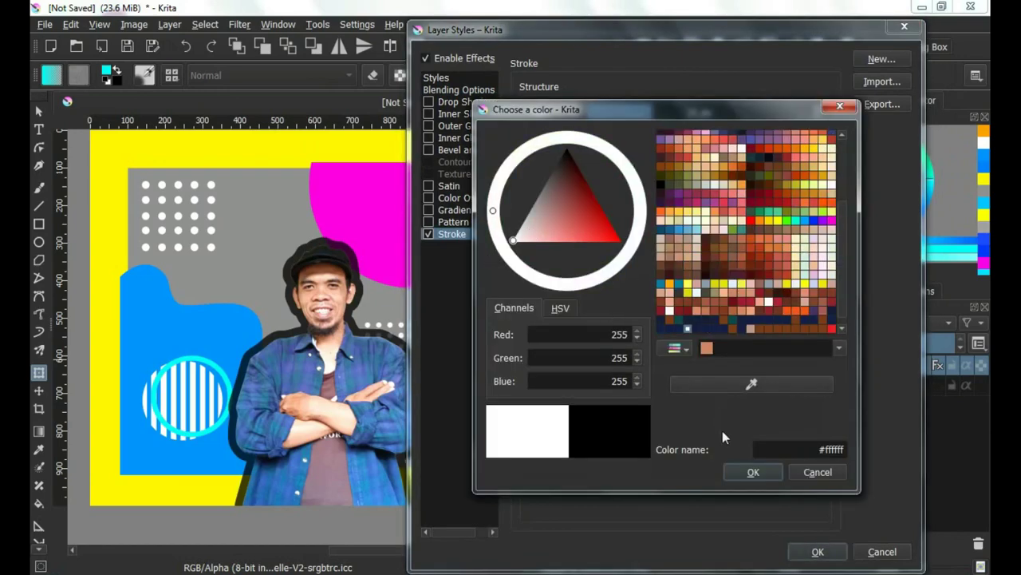
{"action": "left_click", "coordinate": [746, 472]}
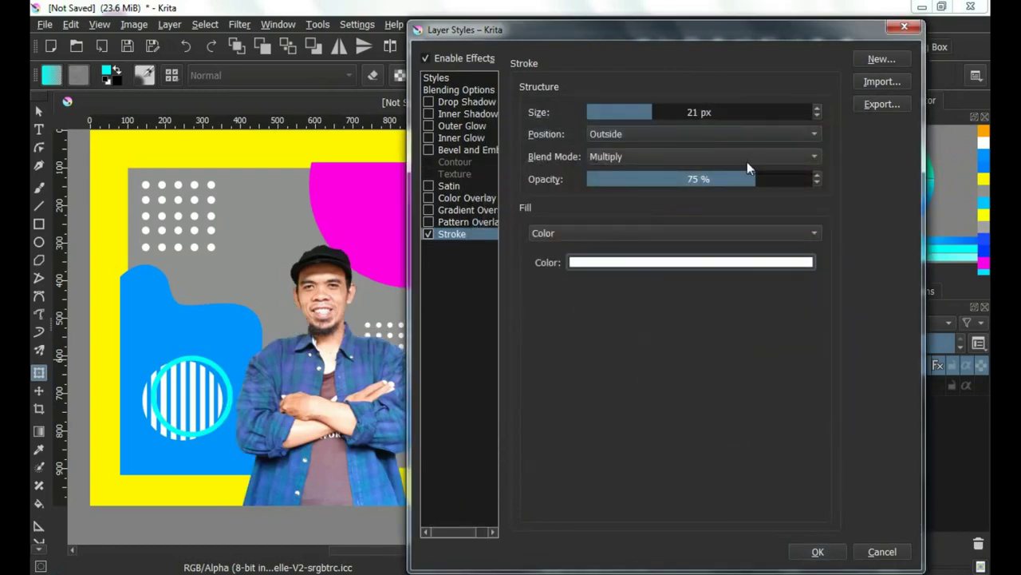
{"action": "left_click", "coordinate": [815, 157]}
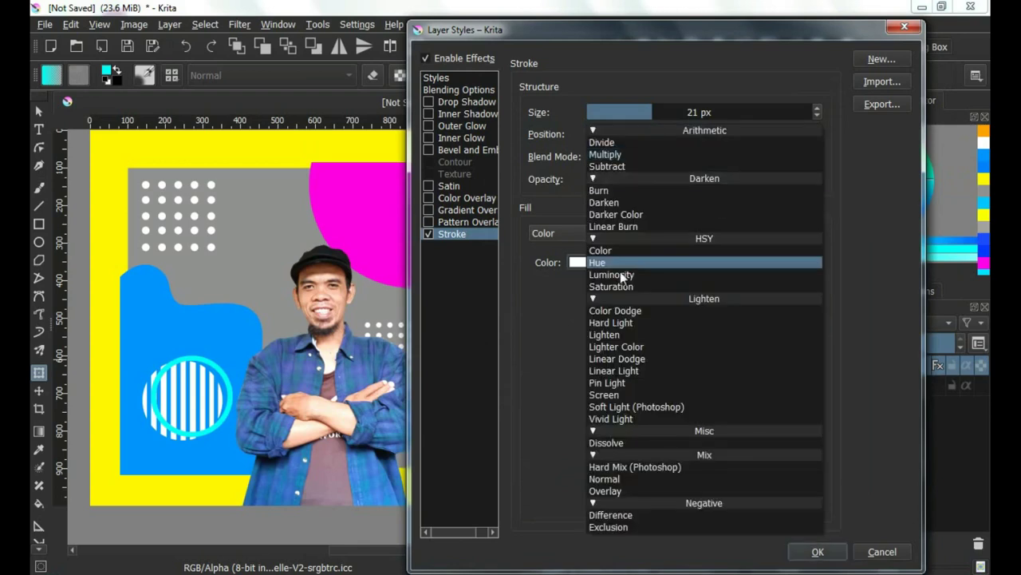
{"action": "left_click", "coordinate": [651, 479]}
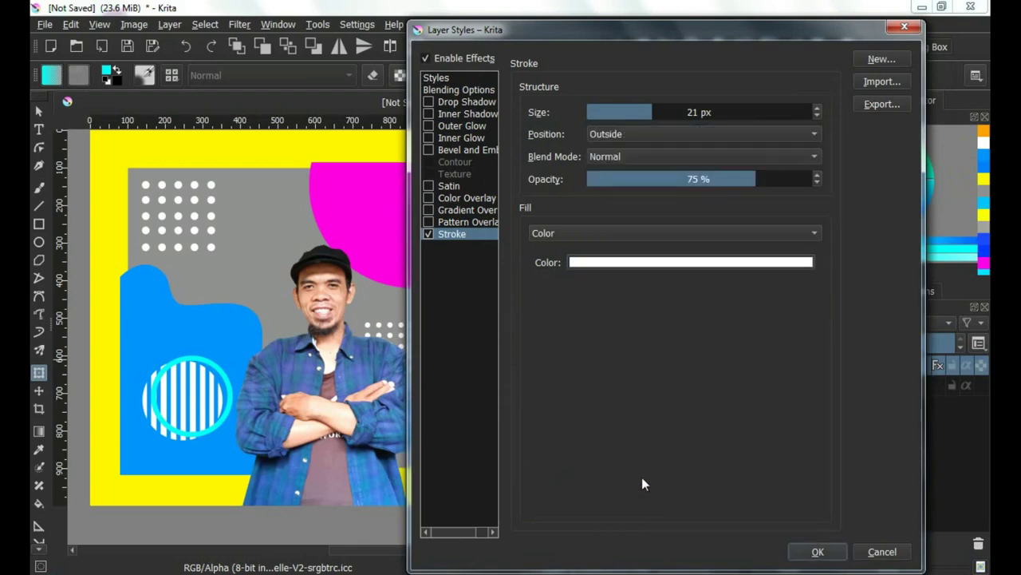
{"action": "left_click_drag", "start_coordinate": [763, 179], "coordinate": [825, 179]}
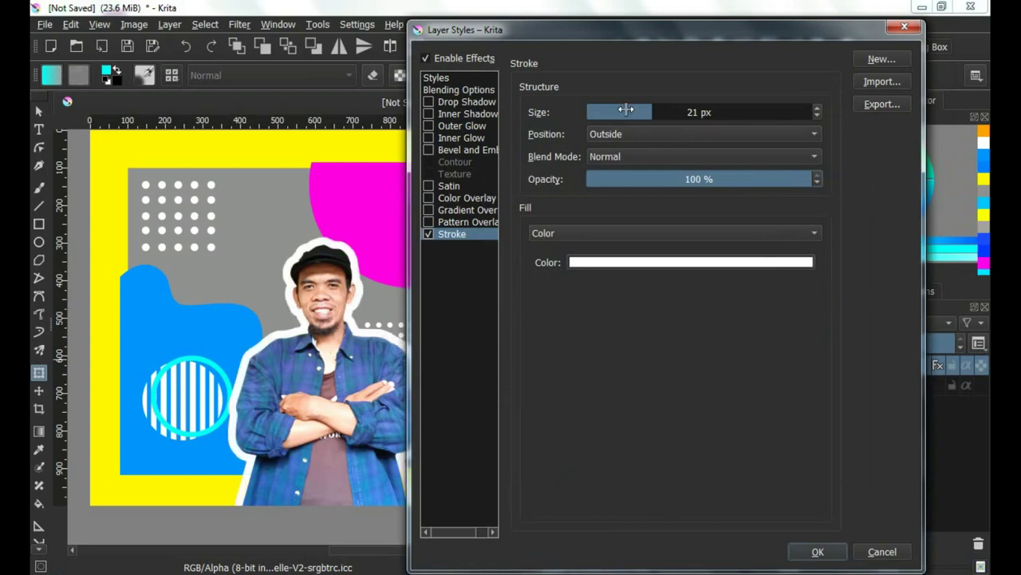
{"action": "left_click_drag", "start_coordinate": [646, 112], "coordinate": [641, 112]}
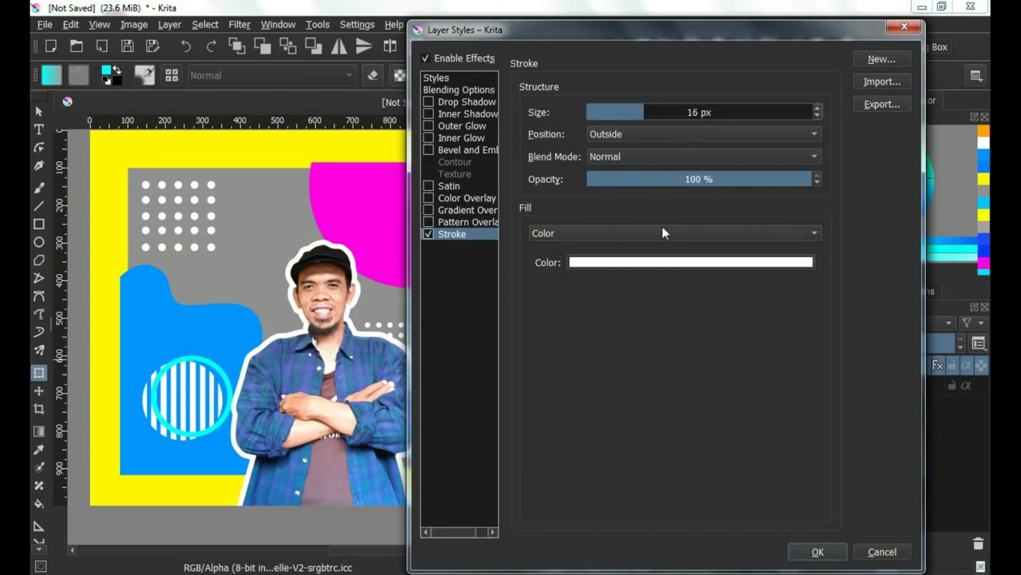
{"action": "left_click", "coordinate": [820, 552]}
{"action": "scroll", "coordinate": [525, 301], "scroll_direction": "down", "scroll_amount": 1}
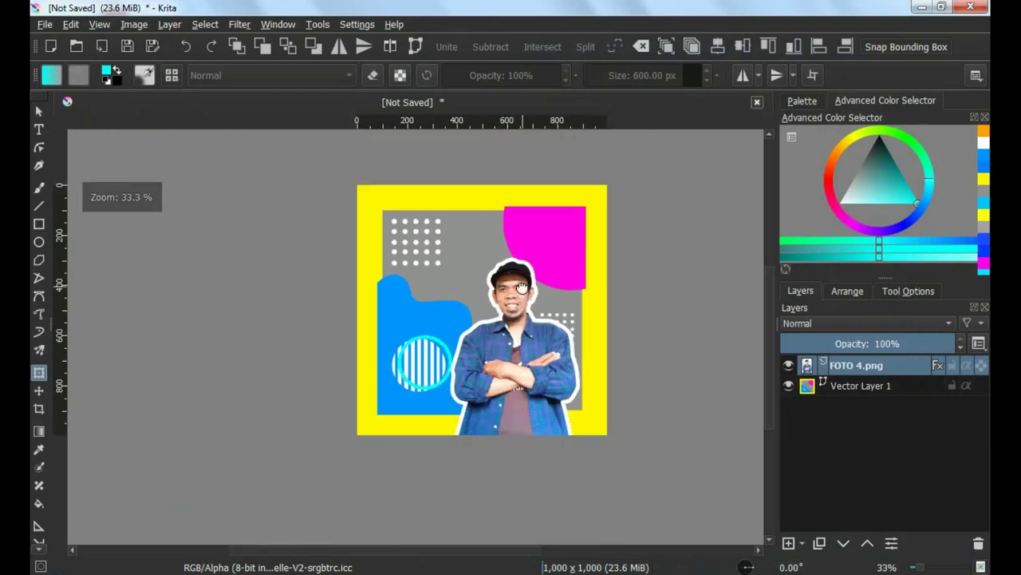
{"action": "scroll", "coordinate": [476, 327], "scroll_direction": "up", "scroll_amount": 1}
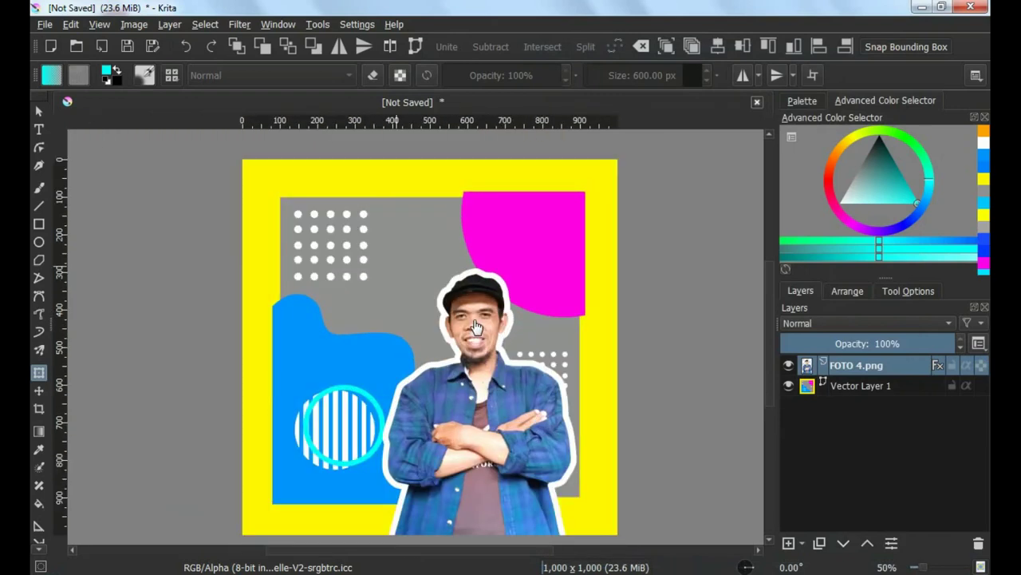
{"action": "scroll", "coordinate": [475, 319], "scroll_direction": "down", "scroll_amount": 1}
{"action": "left_click", "coordinate": [789, 366]}
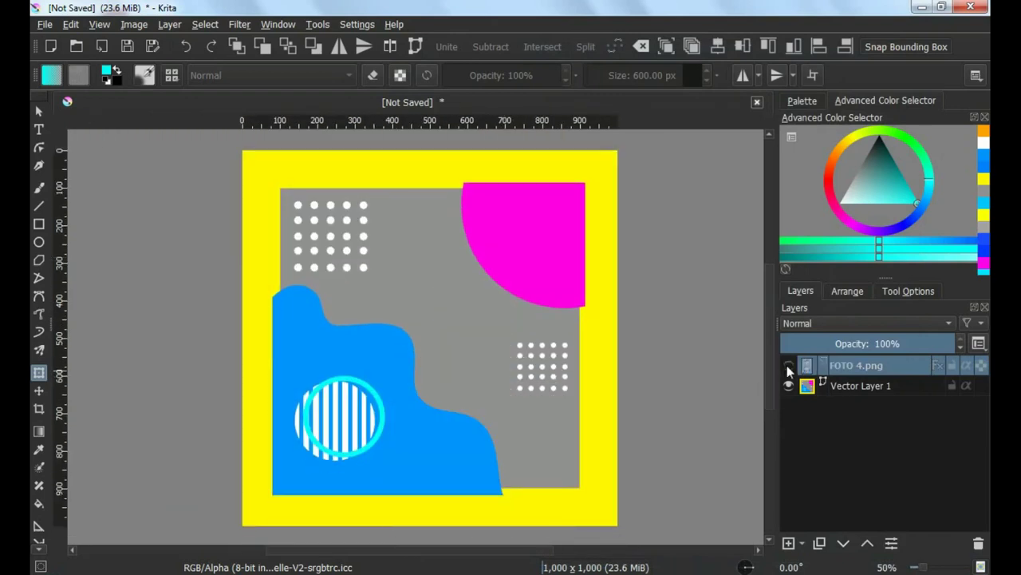
{"action": "left_click", "coordinate": [789, 366]}
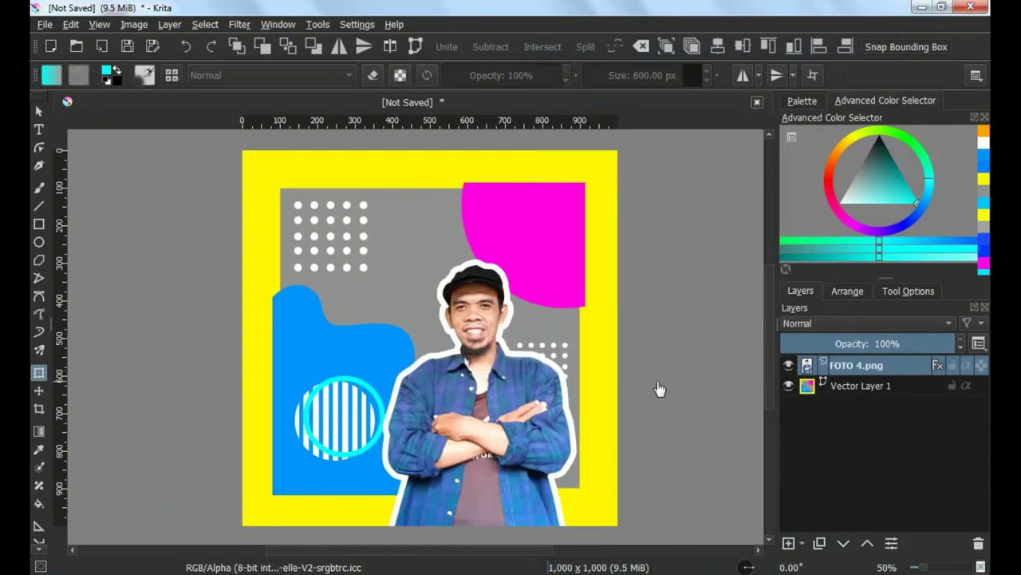